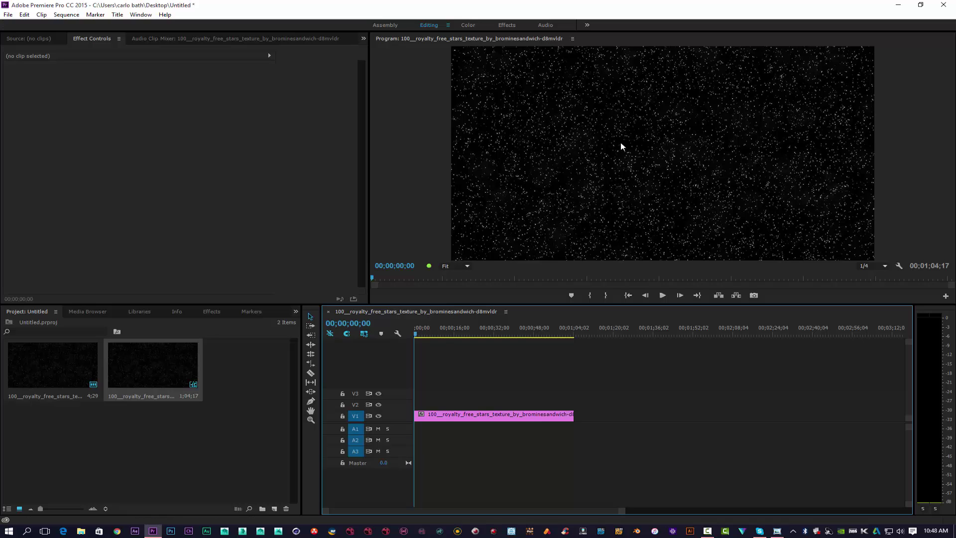
Create a new default still title with the default settings
{"action": "left_click", "coordinate": [121, 15]}
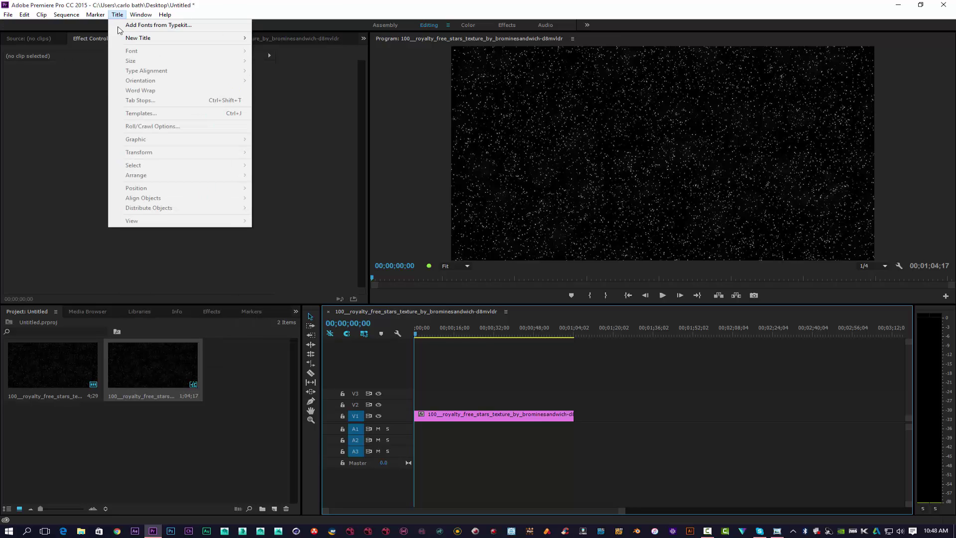
{"action": "mouse_move", "coordinate": [237, 42]}
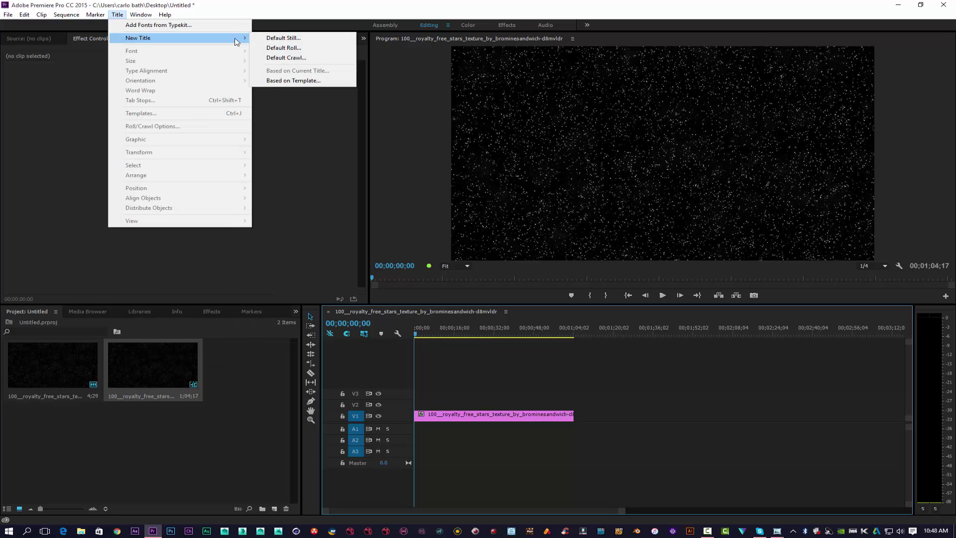
{"action": "left_click", "coordinate": [273, 38]}
{"action": "key", "text": "Return"}
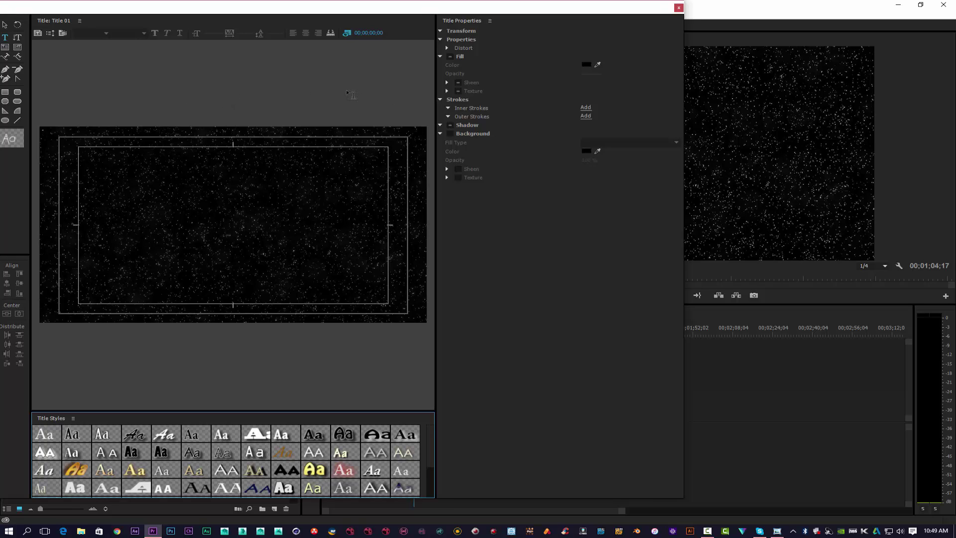
Start a text object in the left-centre of the title frame and set its font family to STARWARS
{"action": "left_click", "coordinate": [175, 218]}
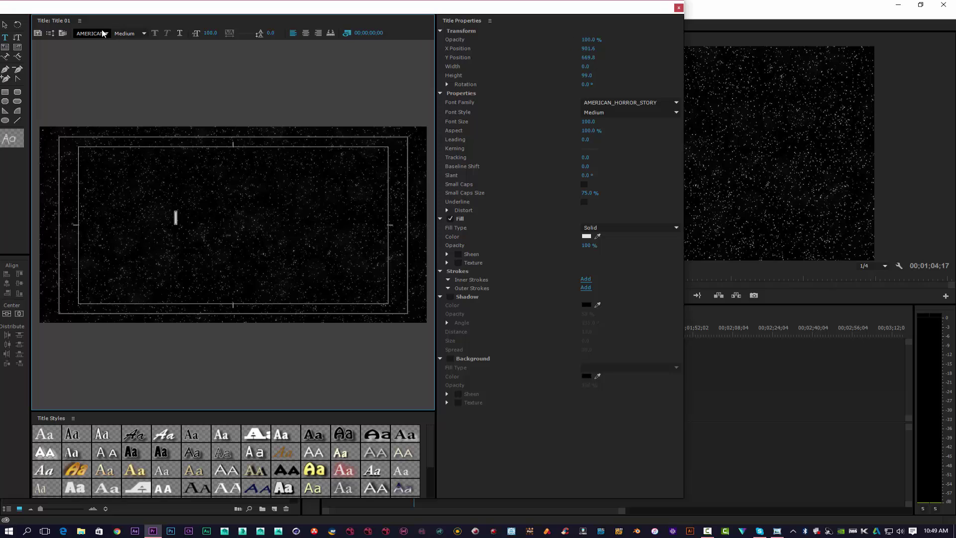
{"action": "left_click", "coordinate": [98, 33]}
{"action": "type", "text": "STARWA"}
{"action": "type", "text": "RS"}
{"action": "key", "text": "Return"}
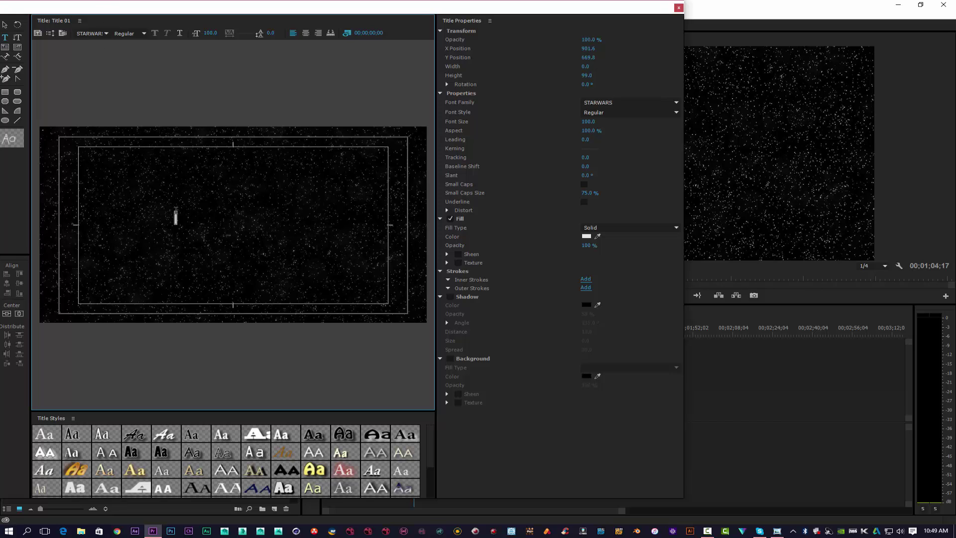
Enter STAR and WARS as the title text on separate lines with an empty line between them
{"action": "type", "text": "S"}
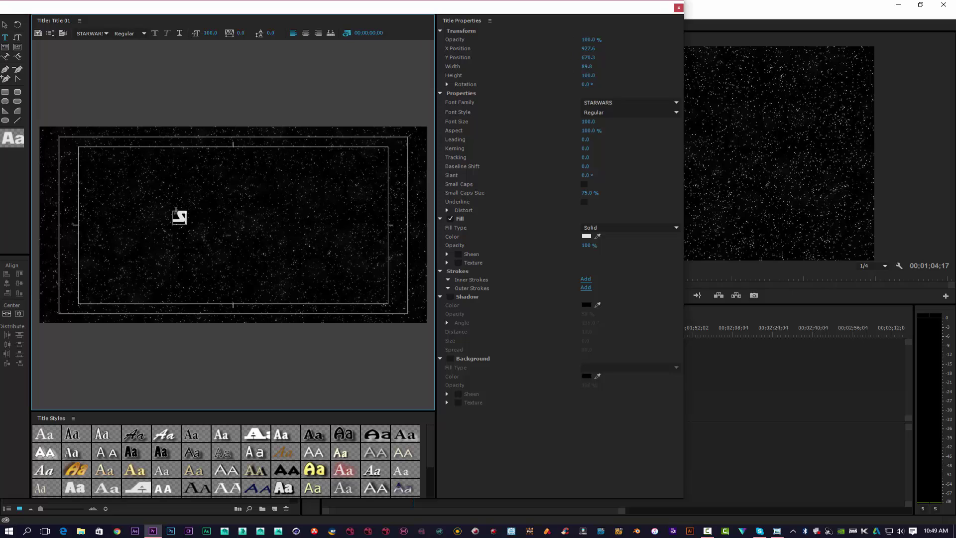
{"action": "type", "text": "TAR"}
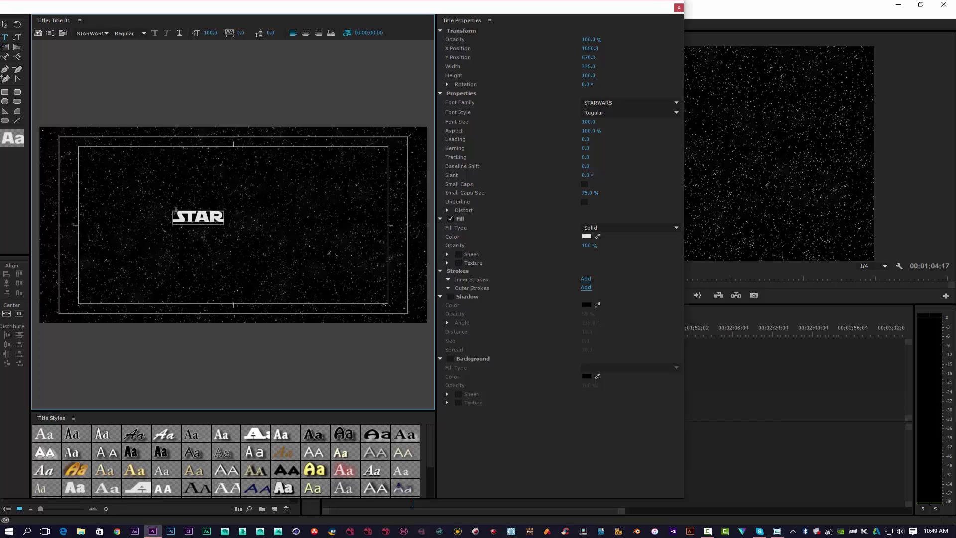
{"action": "key", "text": "Return"}
{"action": "key", "text": "Return"}
{"action": "type", "text": "WARS"}
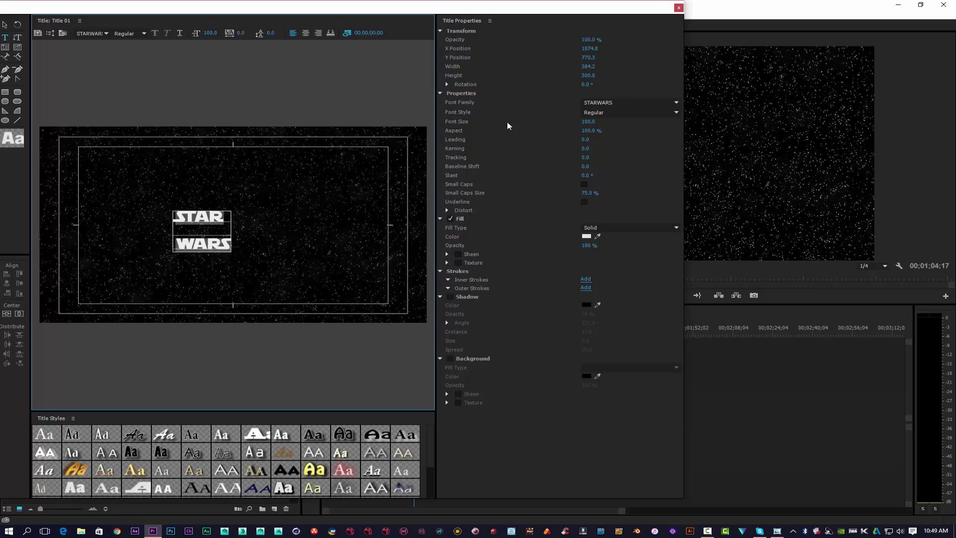
Set the title text's font size to 225 and center-align its lines
{"action": "left_click_drag", "start_coordinate": [593, 124], "coordinate": [653, 124]}
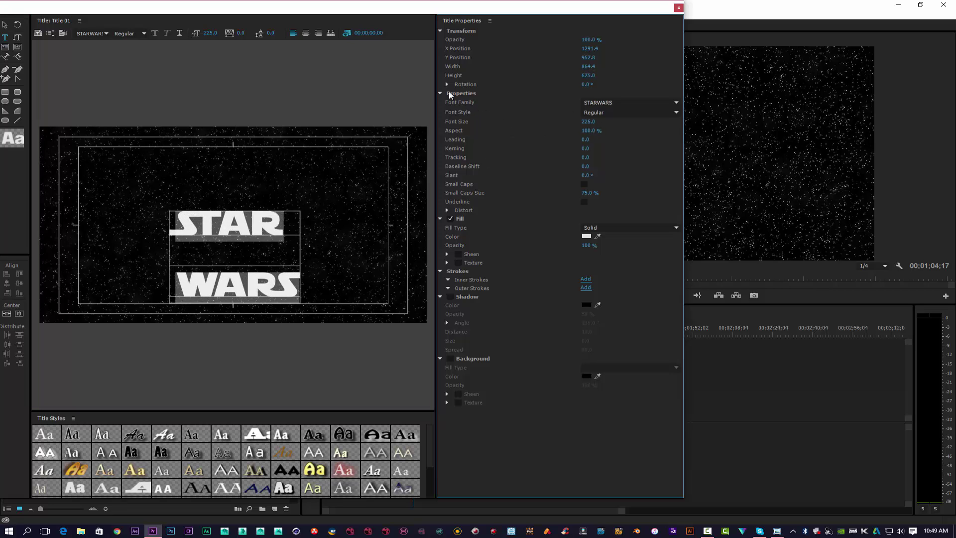
{"action": "left_click", "coordinate": [306, 34]}
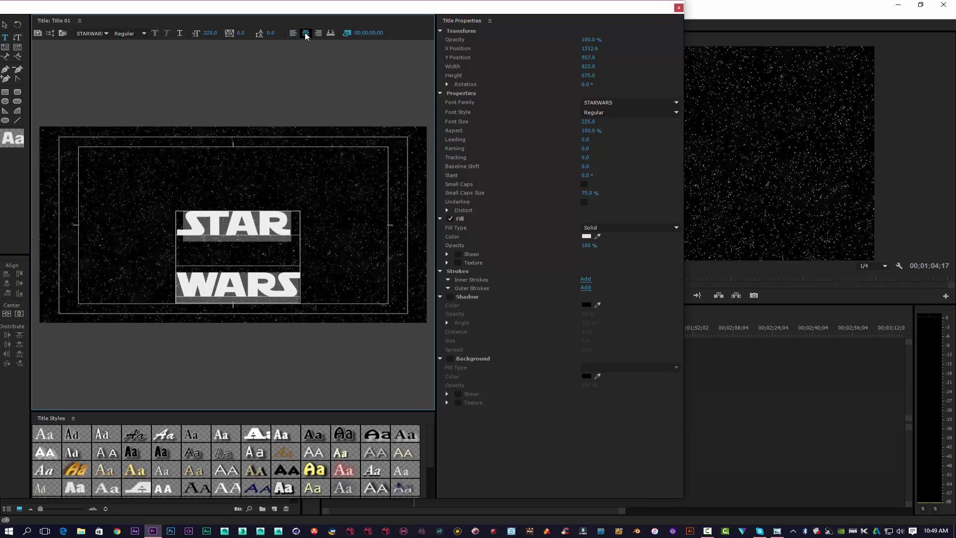
Set the title text's solid fill color to black
{"action": "left_click", "coordinate": [586, 237]}
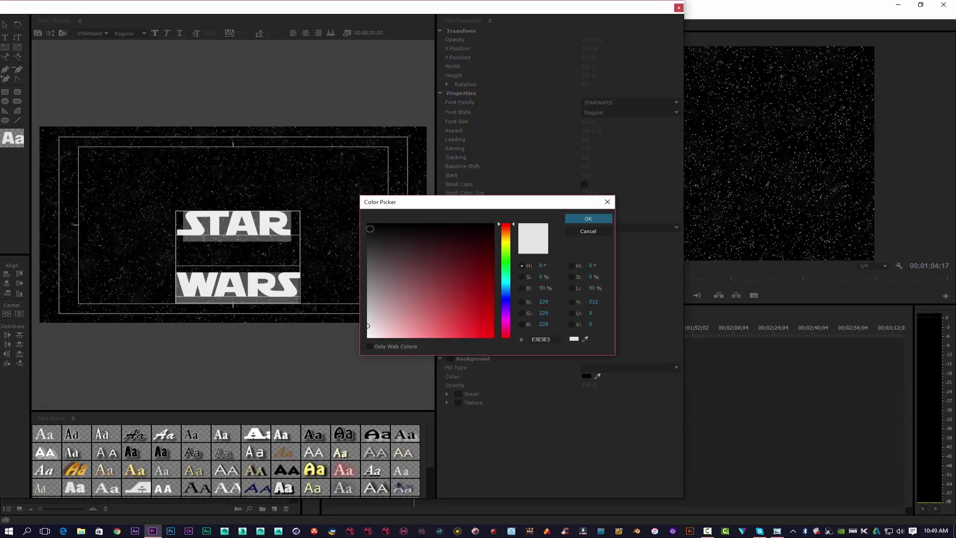
{"action": "left_click", "coordinate": [370, 225]}
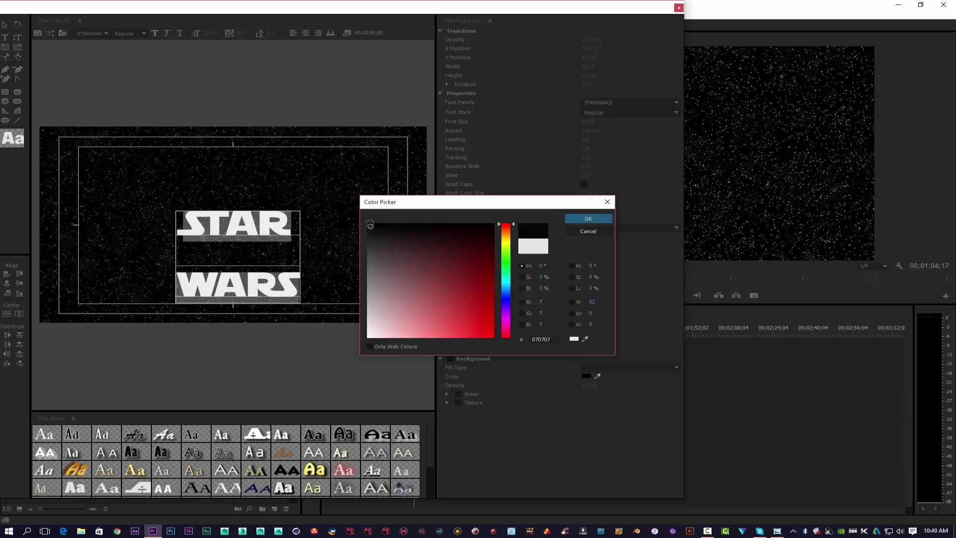
{"action": "left_click", "coordinate": [588, 220]}
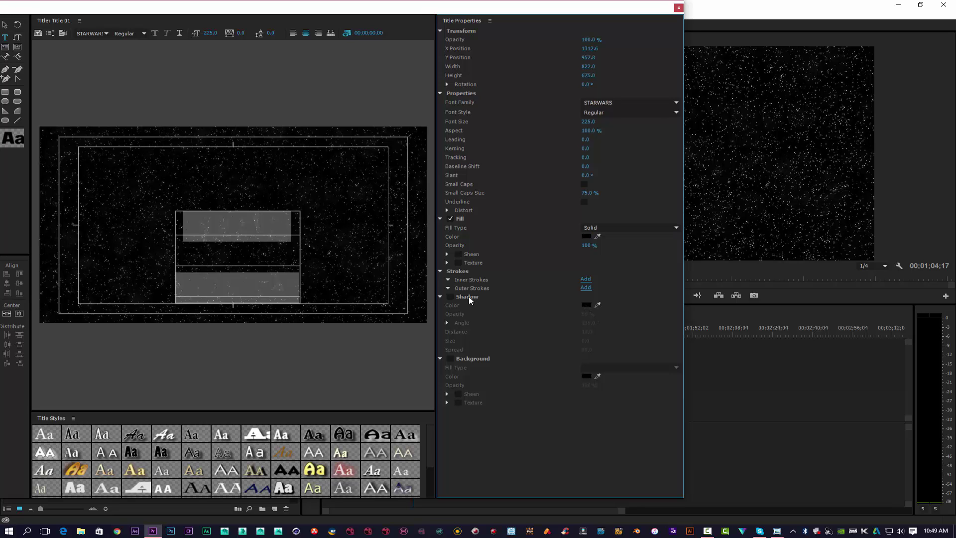
Enable a shadow on the title text and set its color to bright yellow
{"action": "left_click", "coordinate": [450, 297]}
{"action": "left_click", "coordinate": [587, 304]}
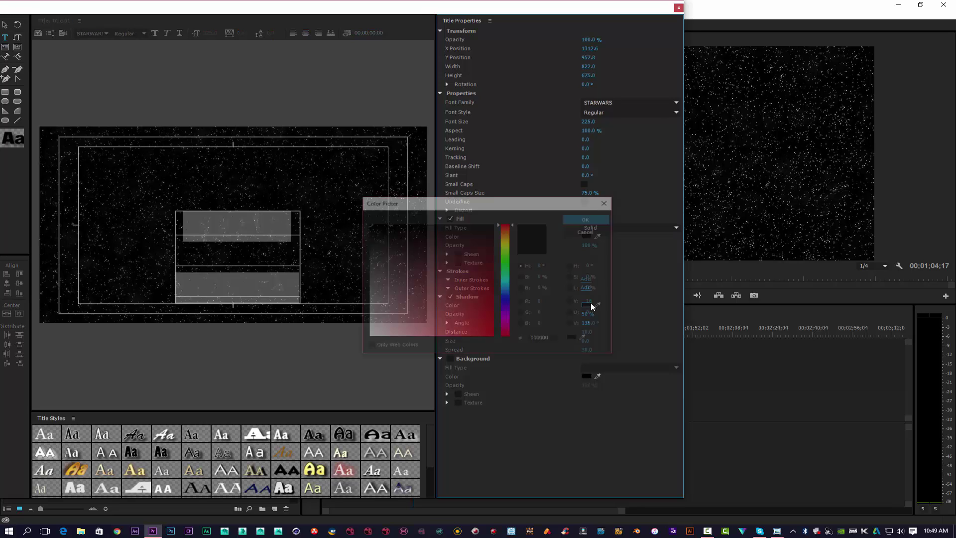
{"action": "left_click", "coordinate": [506, 240]}
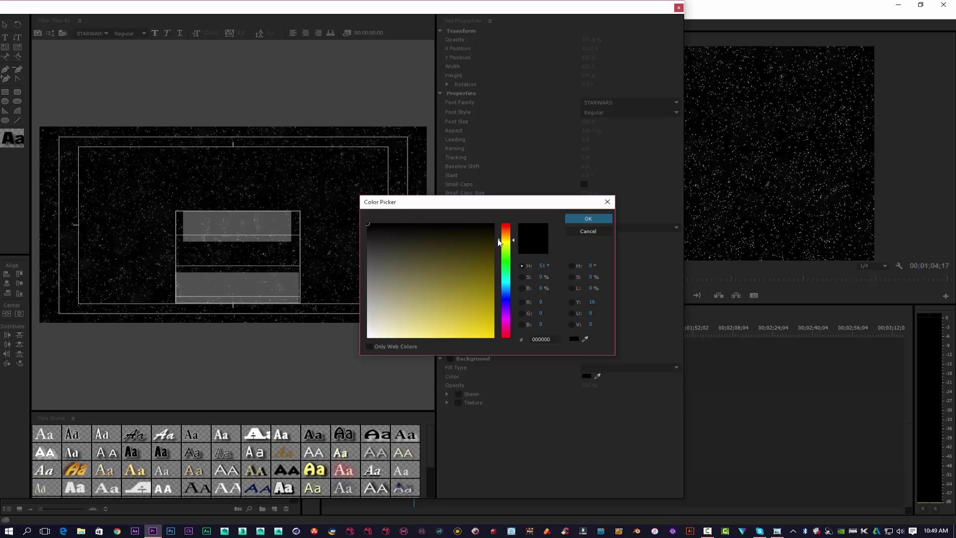
{"action": "left_click_drag", "start_coordinate": [498, 240], "coordinate": [498, 246]}
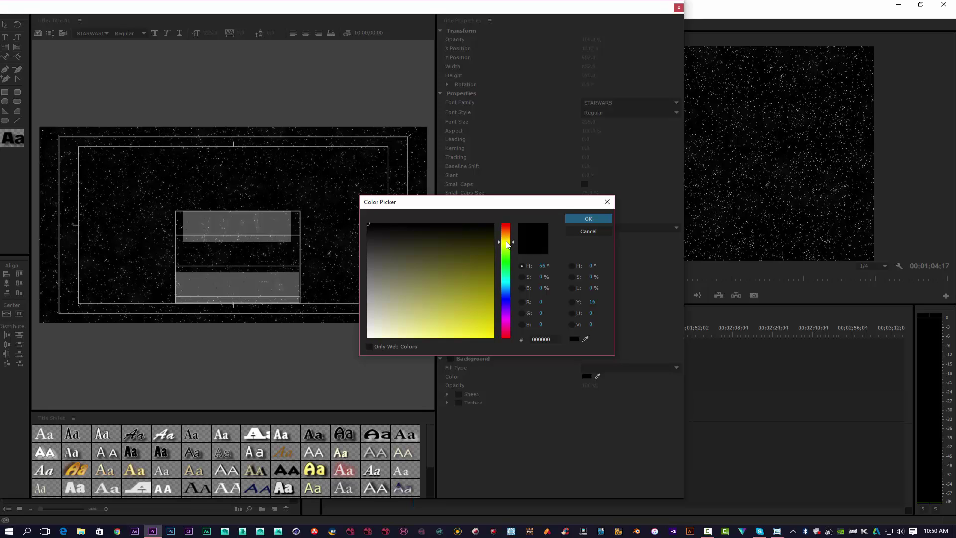
{"action": "left_click", "coordinate": [492, 333]}
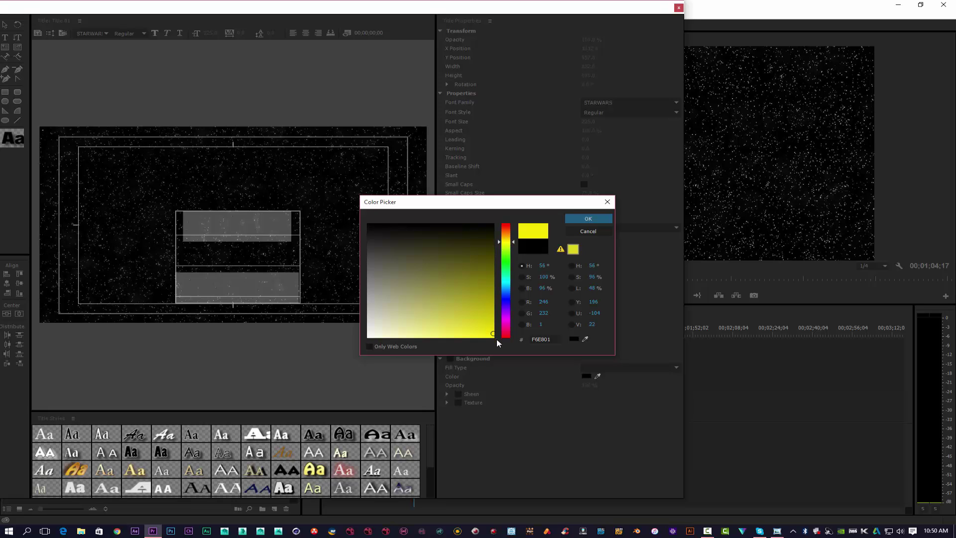
{"action": "left_click", "coordinate": [493, 338]}
{"action": "left_click", "coordinate": [587, 219]}
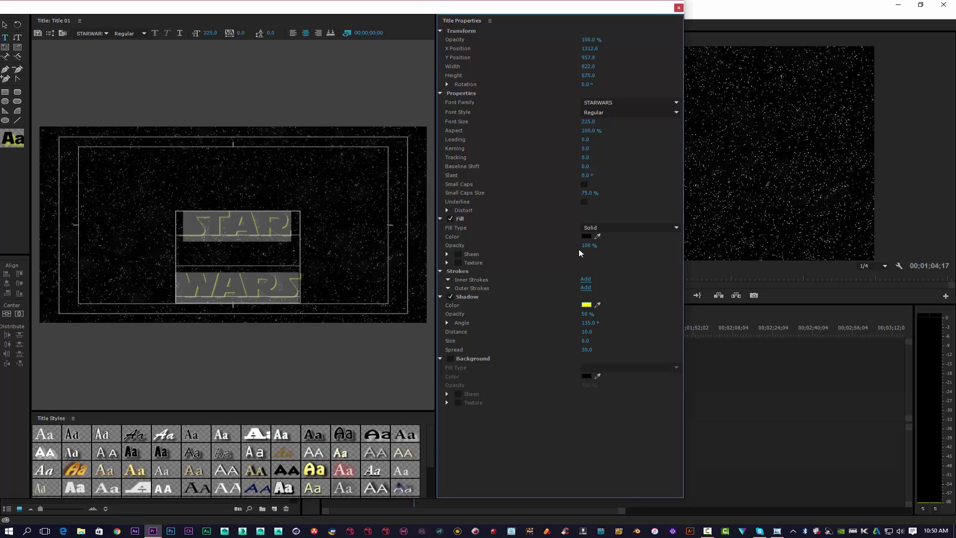
Change the title text's fill type to Bevel
{"action": "left_click", "coordinate": [624, 230]}
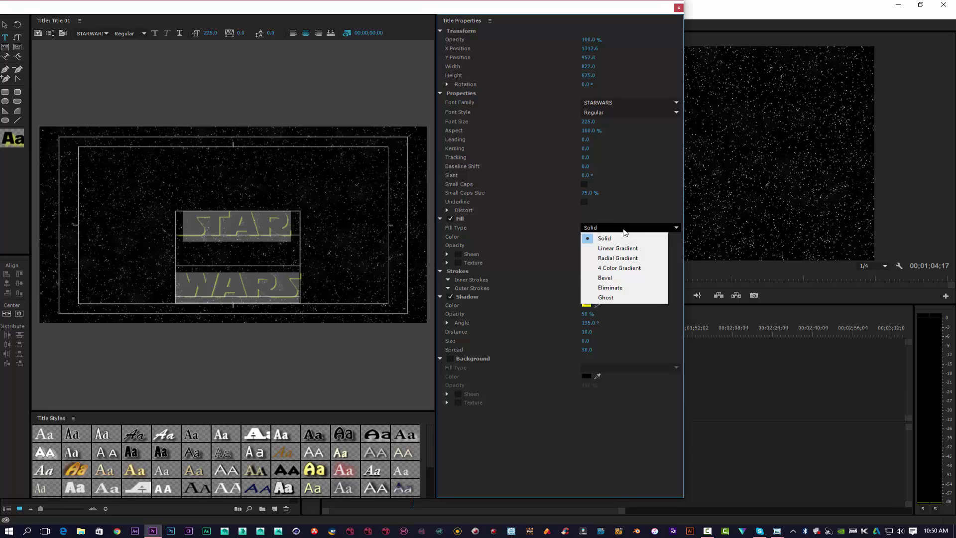
{"action": "left_click", "coordinate": [610, 277]}
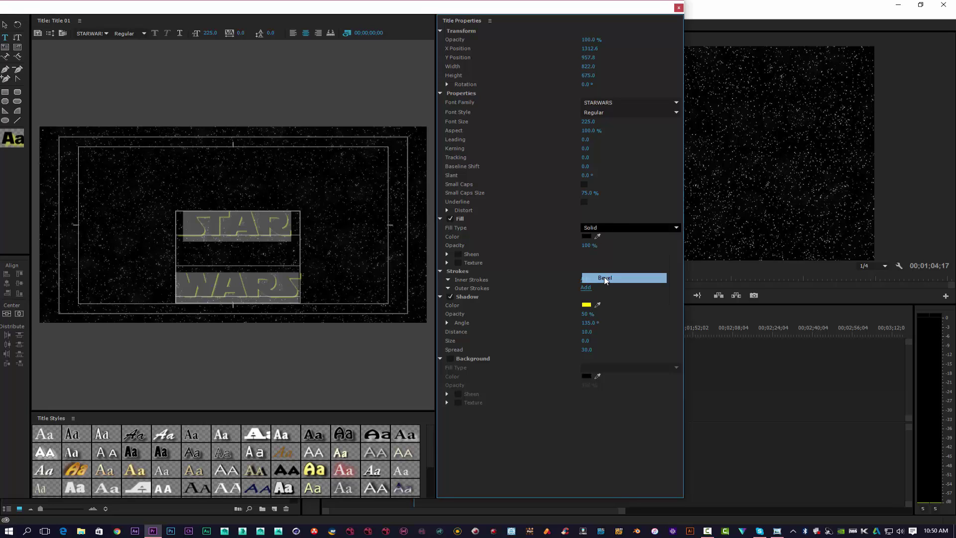
Try the yellow FBF800 as the bevel fill's highlight color and return the highlight to black
{"action": "left_click", "coordinate": [586, 237]}
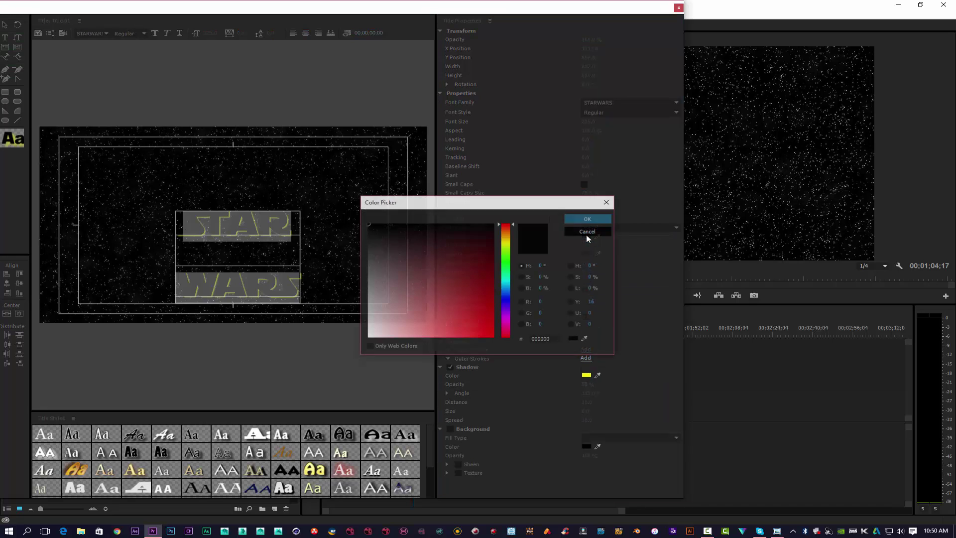
{"action": "left_click", "coordinate": [504, 243]}
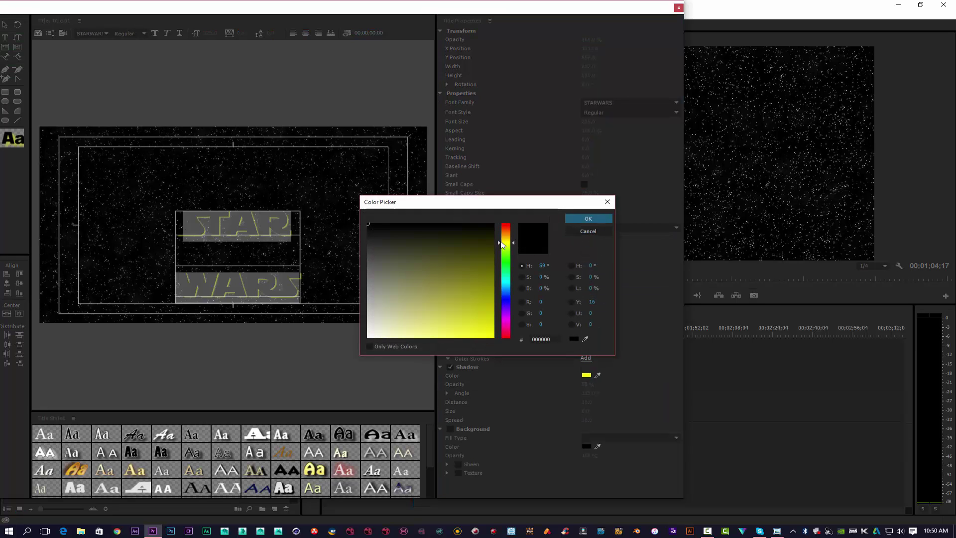
{"action": "left_click", "coordinate": [494, 337]}
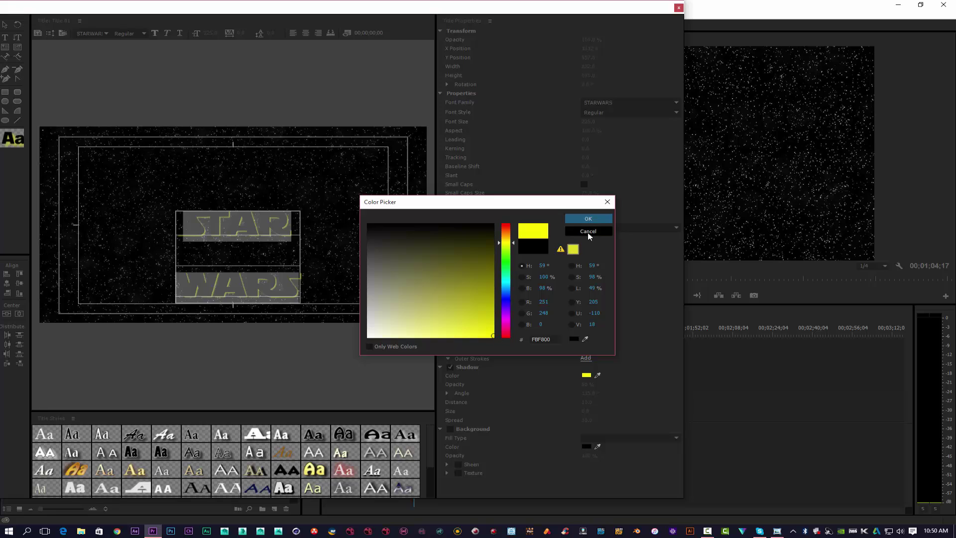
{"action": "left_click", "coordinate": [590, 219]}
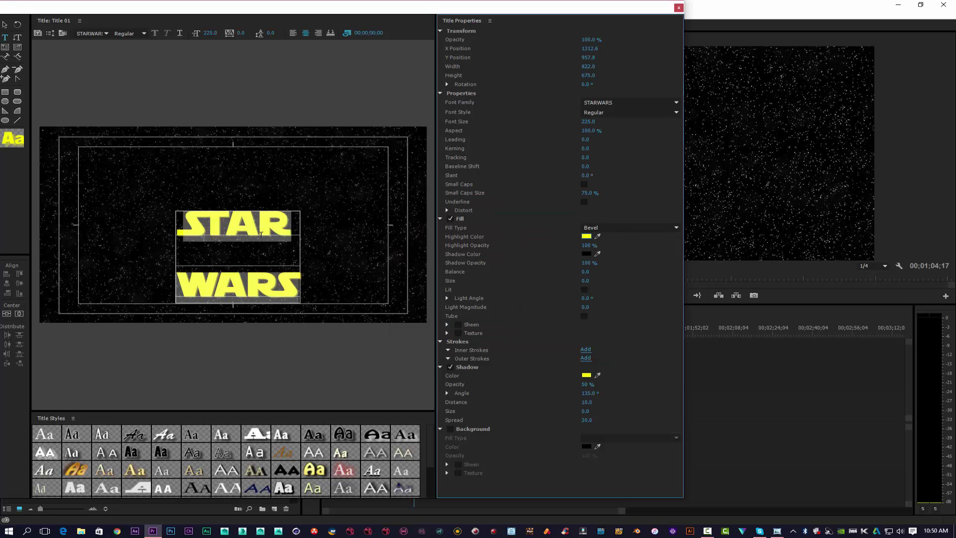
{"action": "left_click", "coordinate": [587, 237]}
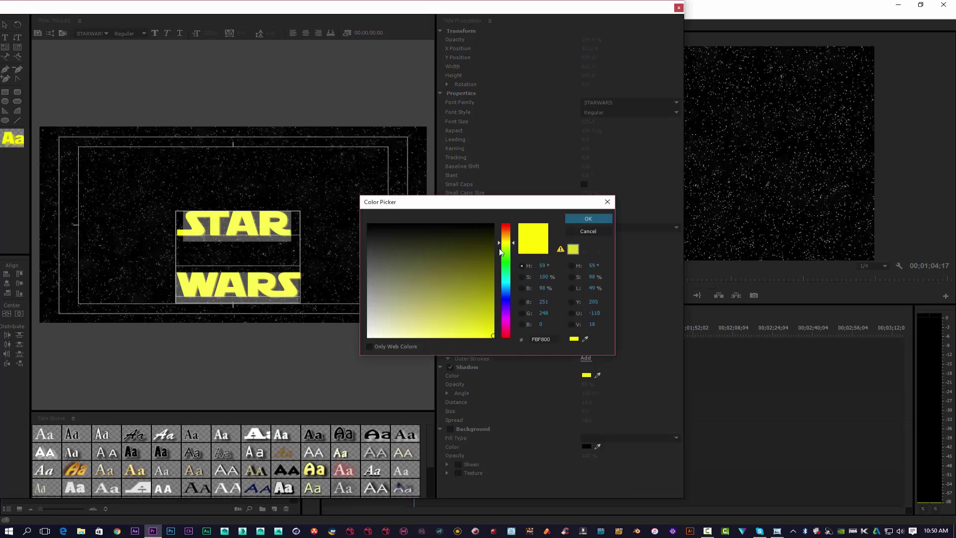
{"action": "left_click", "coordinate": [575, 215]}
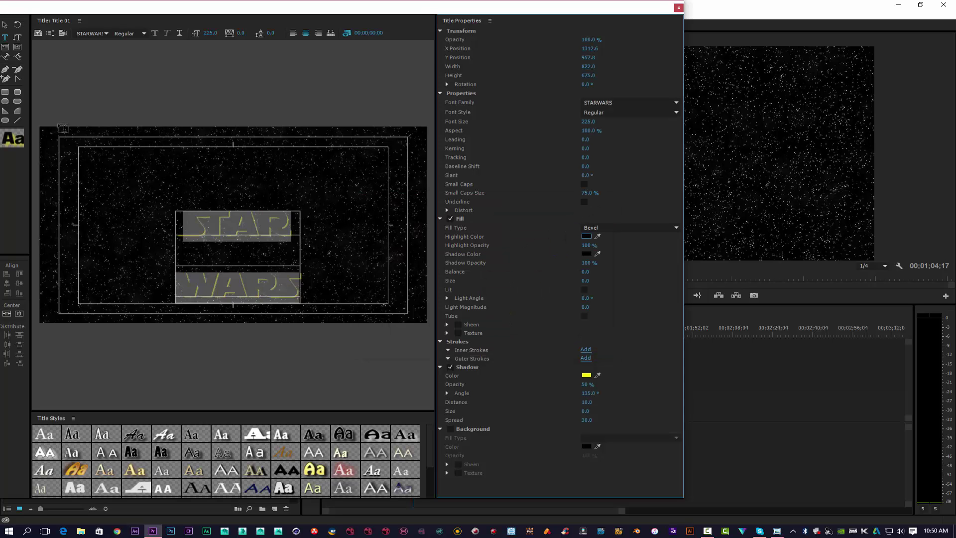
Enlarge the STAR WARS title to font size 277 and move it up towards the center of the frame
{"action": "left_click", "coordinate": [5, 25]}
{"action": "left_click_drag", "start_coordinate": [245, 260], "coordinate": [237, 236]}
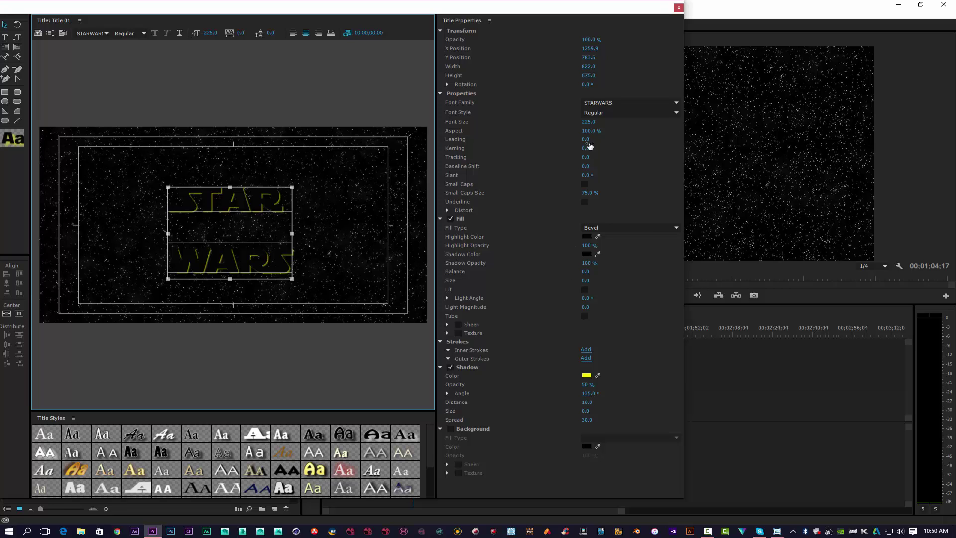
{"action": "left_click", "coordinate": [581, 122]}
{"action": "type", "text": "242"}
{"action": "key", "text": "Return"}
{"action": "left_click_drag", "start_coordinate": [588, 122], "coordinate": [605, 121]}
{"action": "mouse_move", "coordinate": [256, 209]}
{"action": "left_mouse_down"}
{"action": "mouse_move", "coordinate": [258, 180]}
{"action": "mouse_move", "coordinate": [255, 192]}
{"action": "left_mouse_up"}
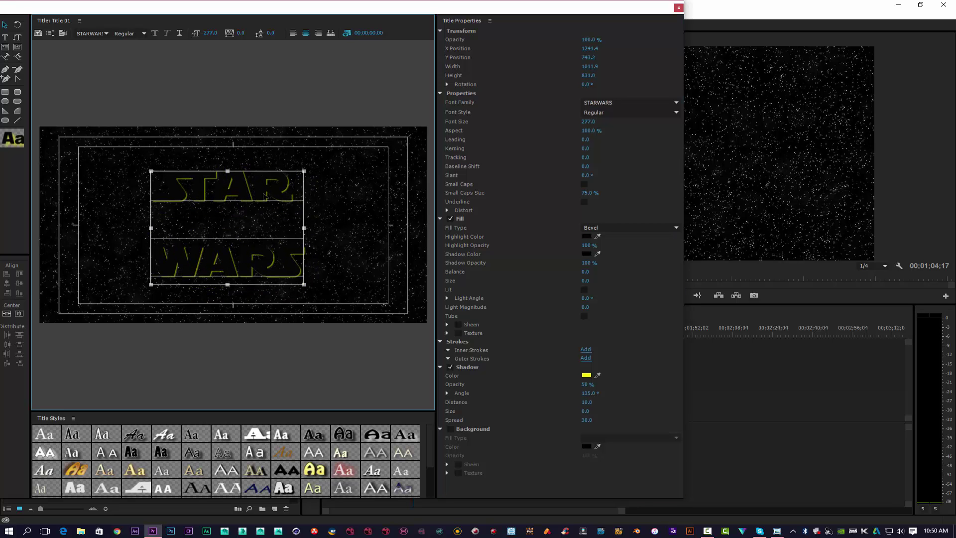
Add an outer stroke of type Edge to the STAR WARS title text
{"action": "left_click", "coordinate": [460, 362]}
{"action": "left_click", "coordinate": [585, 358]}
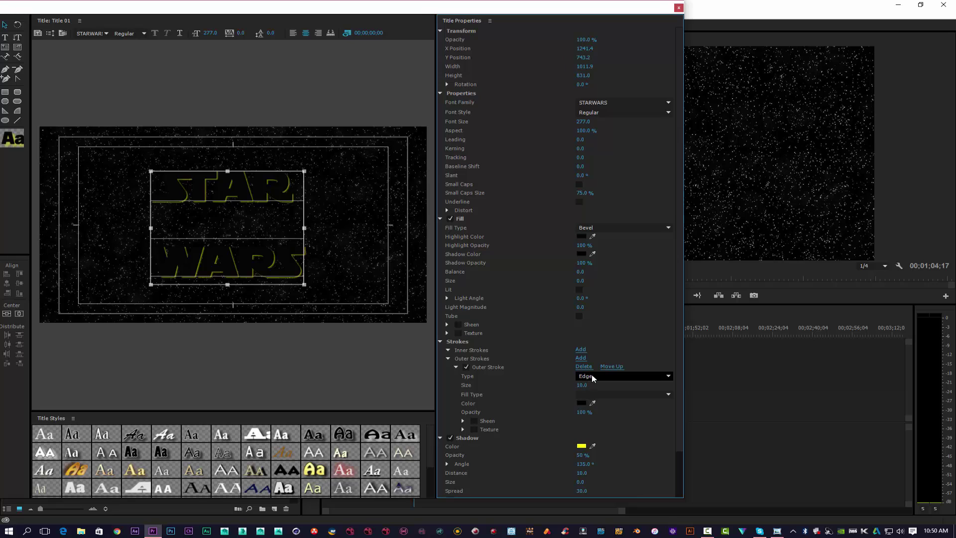
{"action": "left_click", "coordinate": [593, 378]}
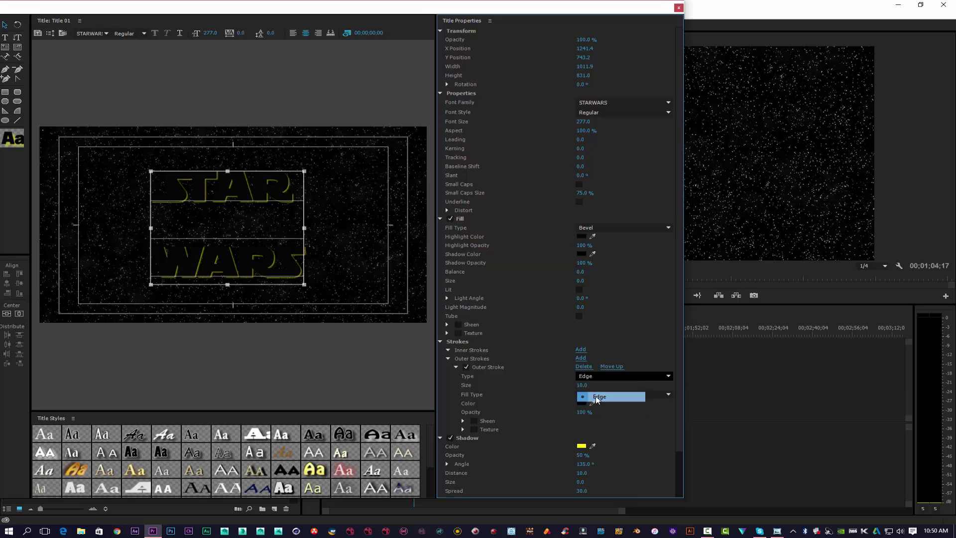
{"action": "left_click", "coordinate": [590, 396]}
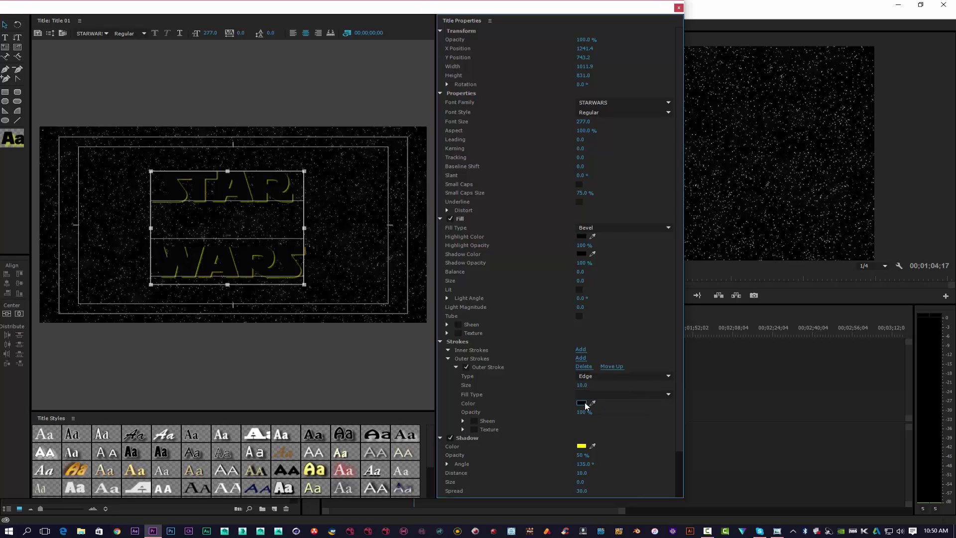
Set the title's outer stroke color to yellow F3FC02
{"action": "left_click", "coordinate": [581, 403]}
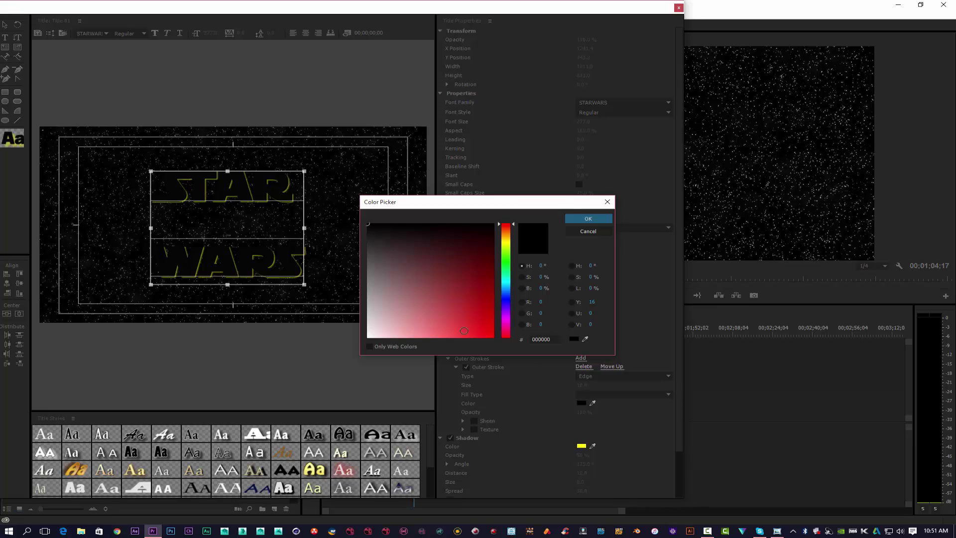
{"action": "left_click", "coordinate": [505, 240]}
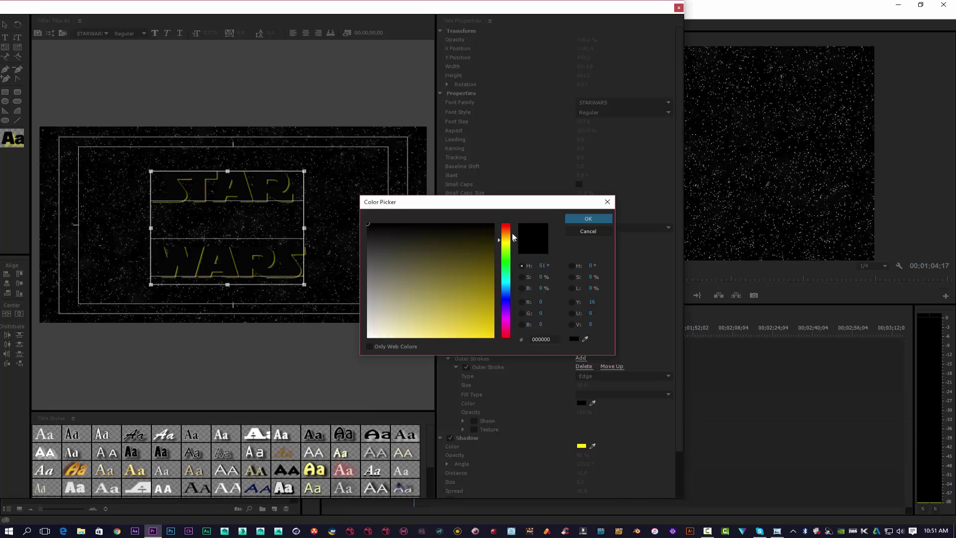
{"action": "left_click", "coordinate": [514, 242]}
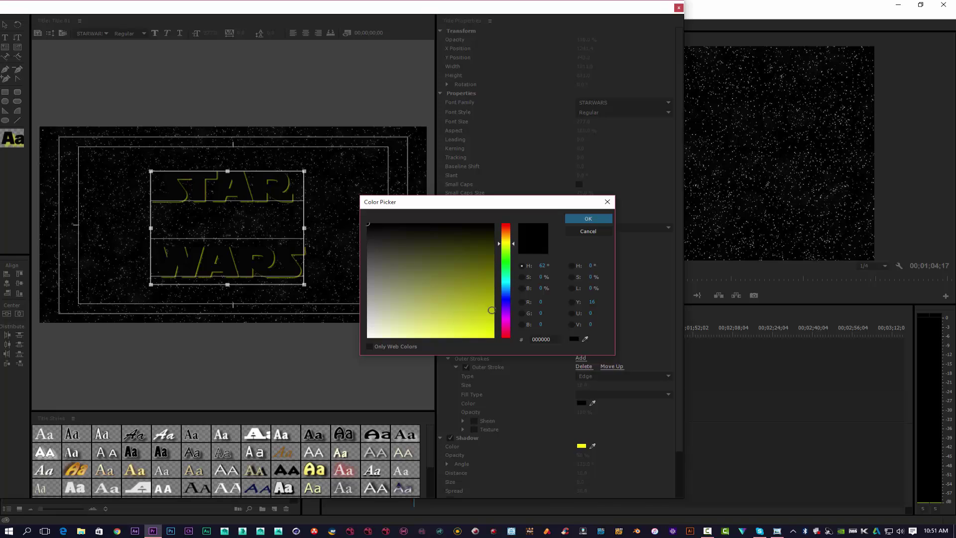
{"action": "left_click", "coordinate": [493, 336]}
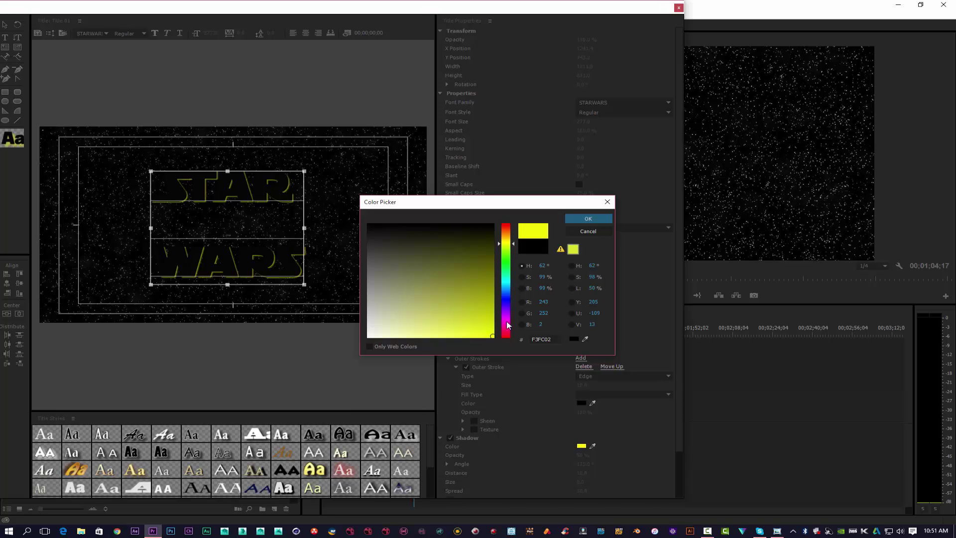
{"action": "left_click", "coordinate": [576, 218]}
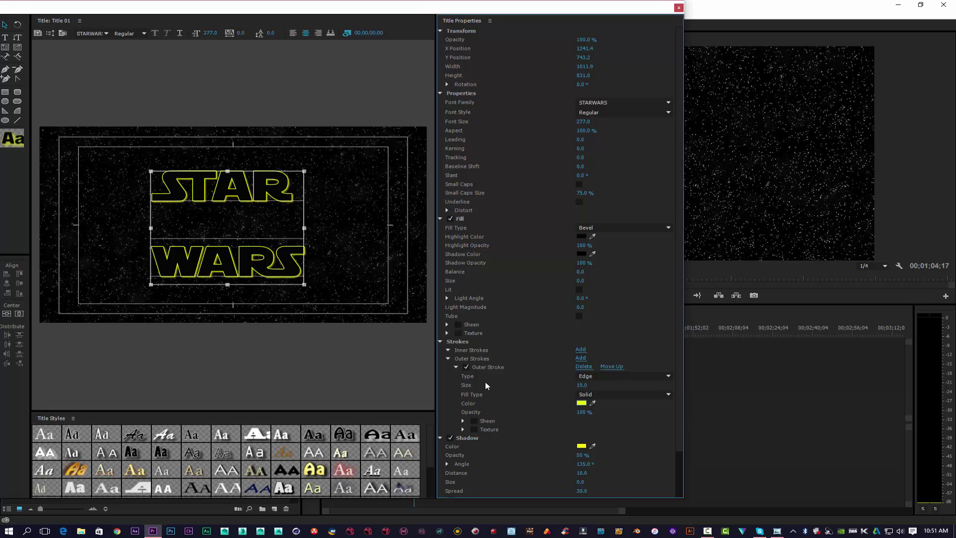
Flatten the STAR WARS title to about font size 215.6 and 127.2% aspect, and reposition it near the center of the frame
{"action": "left_click_drag", "start_coordinate": [226, 286], "coordinate": [226, 267]}
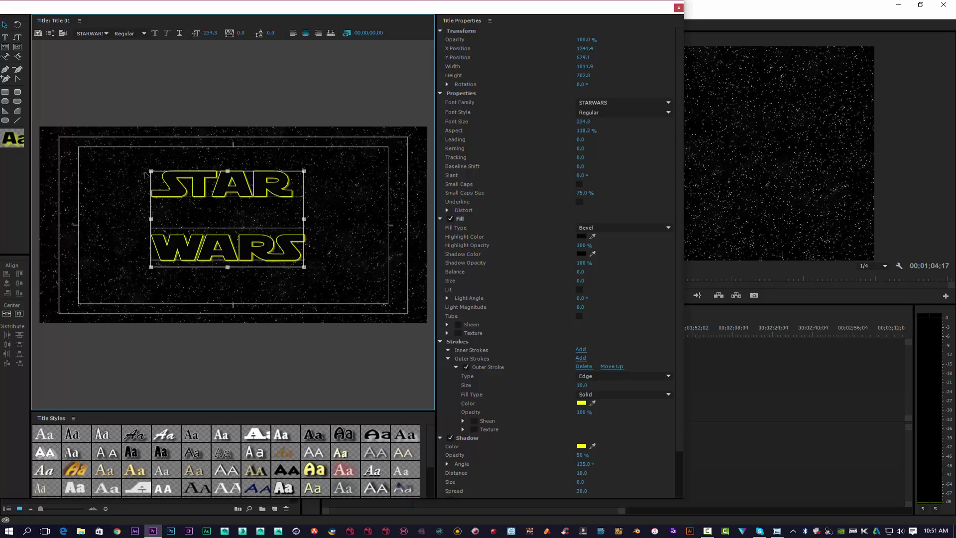
{"action": "left_click_drag", "start_coordinate": [153, 172], "coordinate": [154, 179]}
{"action": "left_click_drag", "start_coordinate": [213, 200], "coordinate": [218, 203]}
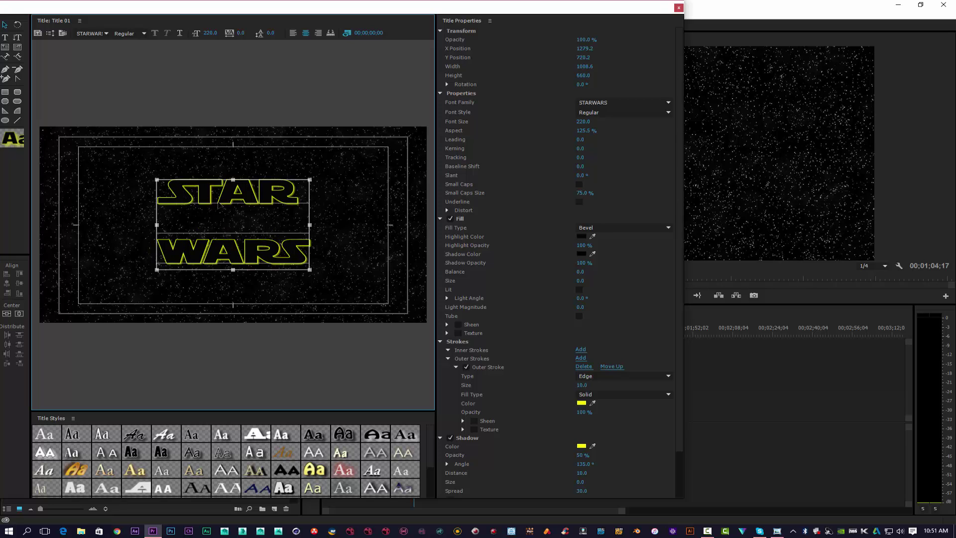
{"action": "left_click_drag", "start_coordinate": [309, 269], "coordinate": [309, 268]}
{"action": "left_click_drag", "start_coordinate": [235, 189], "coordinate": [232, 192]}
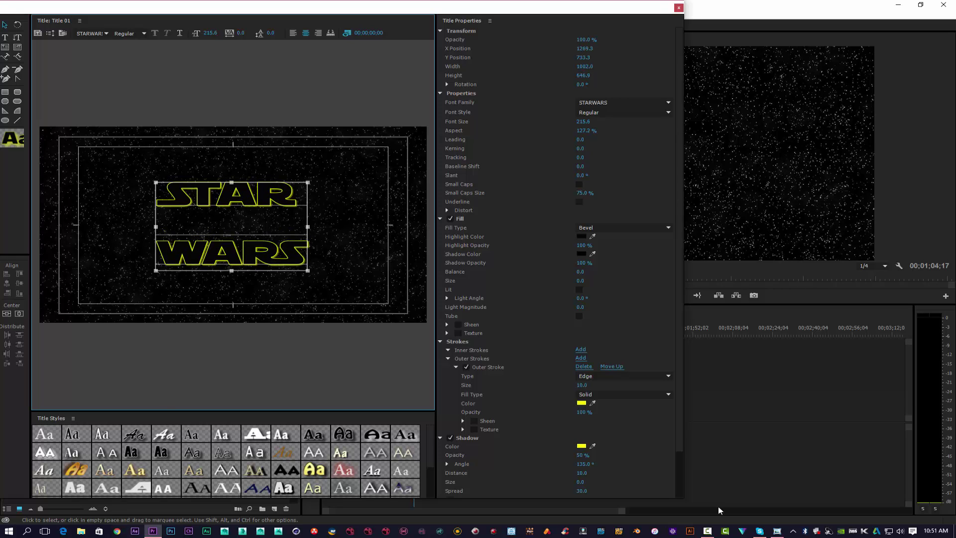
Compare the title with the THE FORCE AWAKENS reference image and close the image
{"action": "left_click", "coordinate": [775, 533]}
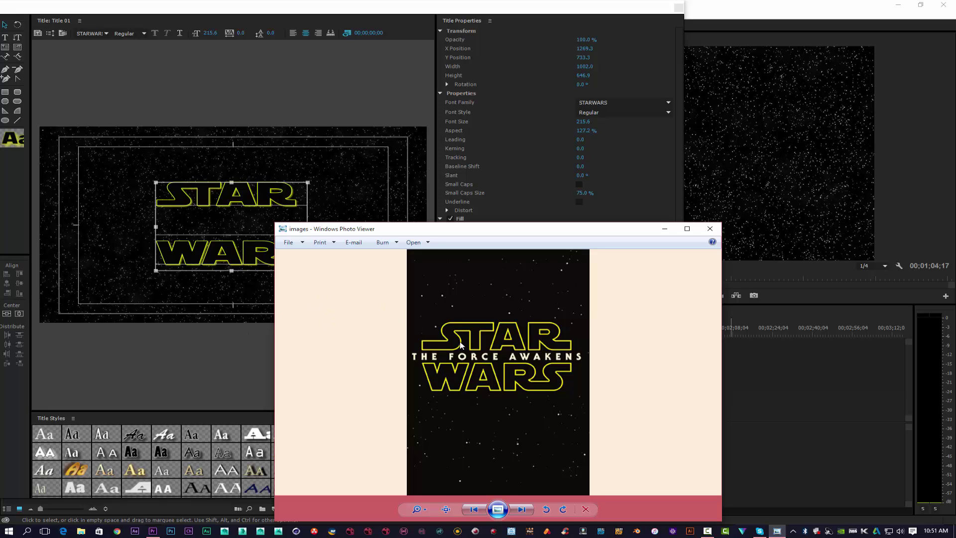
{"action": "left_click", "coordinate": [706, 230]}
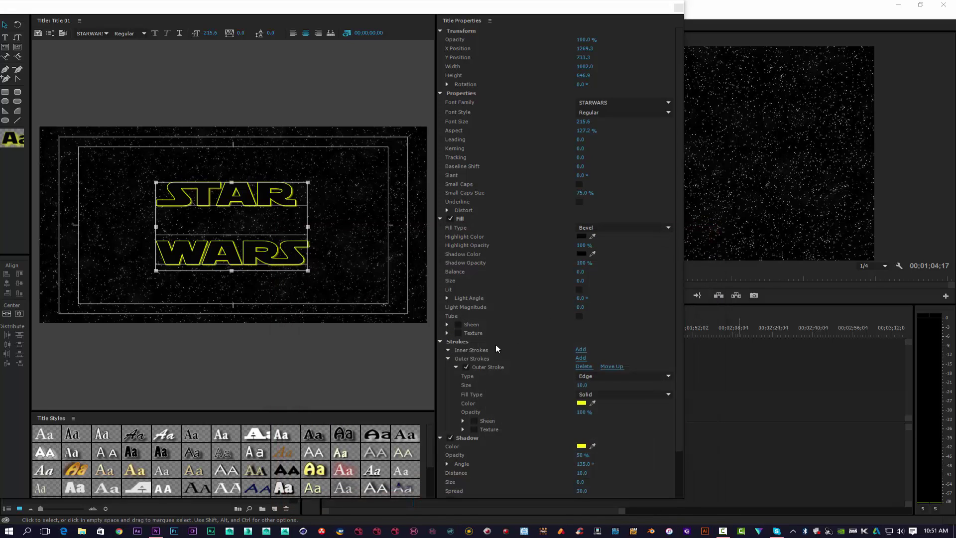
Close the title editor, place Title 01 on V2 at the sequence start and extend the clip to about 30 seconds
{"action": "left_click", "coordinate": [678, 8]}
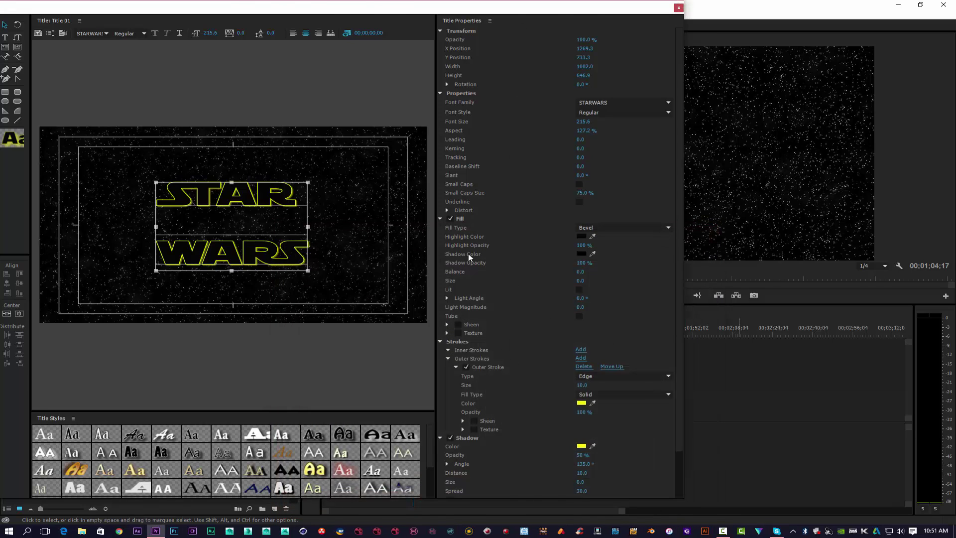
{"action": "left_click_drag", "start_coordinate": [227, 368], "coordinate": [421, 406]}
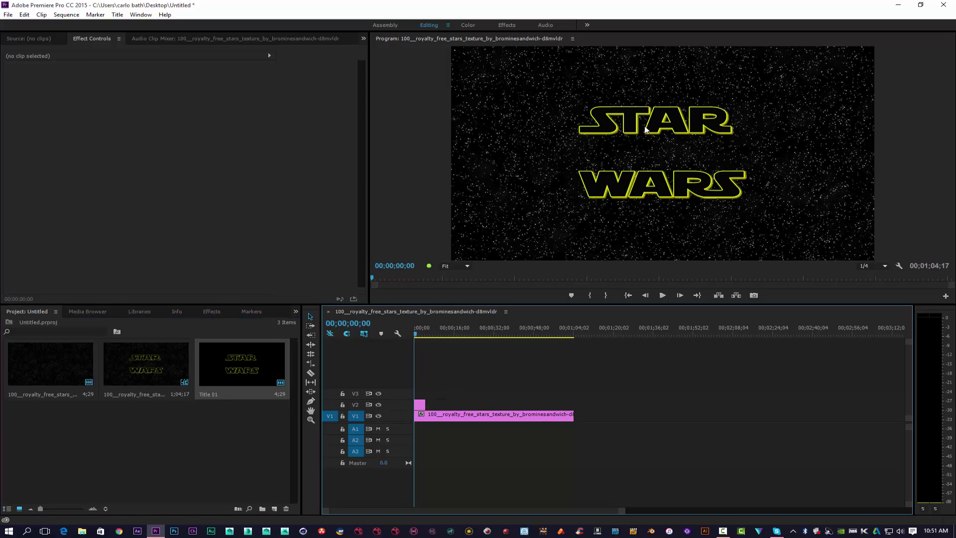
{"action": "left_click_drag", "start_coordinate": [425, 404], "coordinate": [490, 408]}
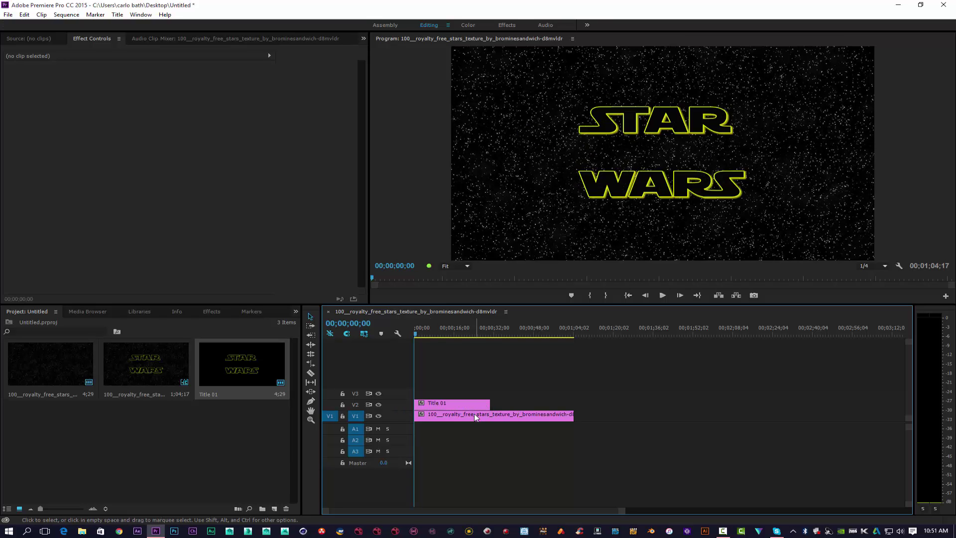
Apply the default transition to the start of the Title 01 clip and preview it
{"action": "right_click", "coordinate": [421, 405]}
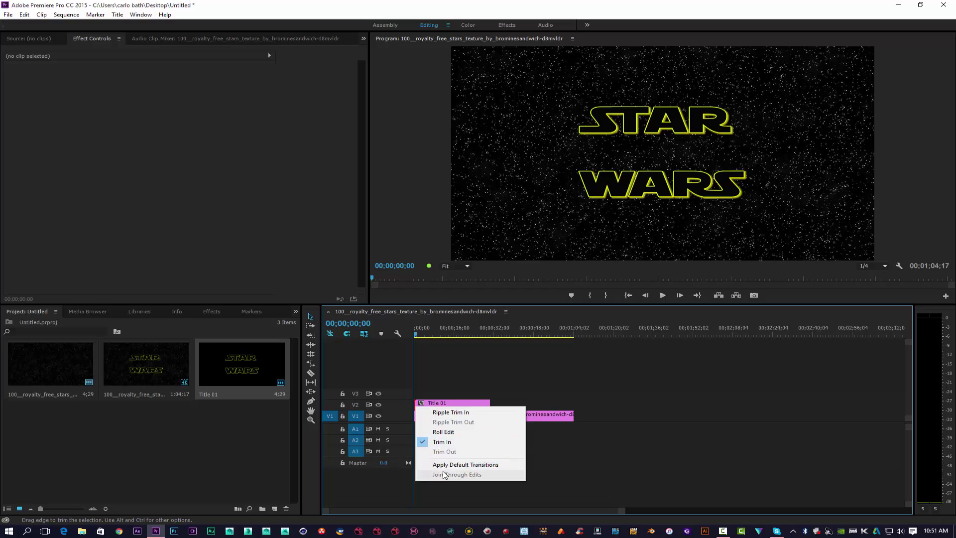
{"action": "left_click", "coordinate": [446, 465]}
{"action": "left_click", "coordinate": [663, 296]}
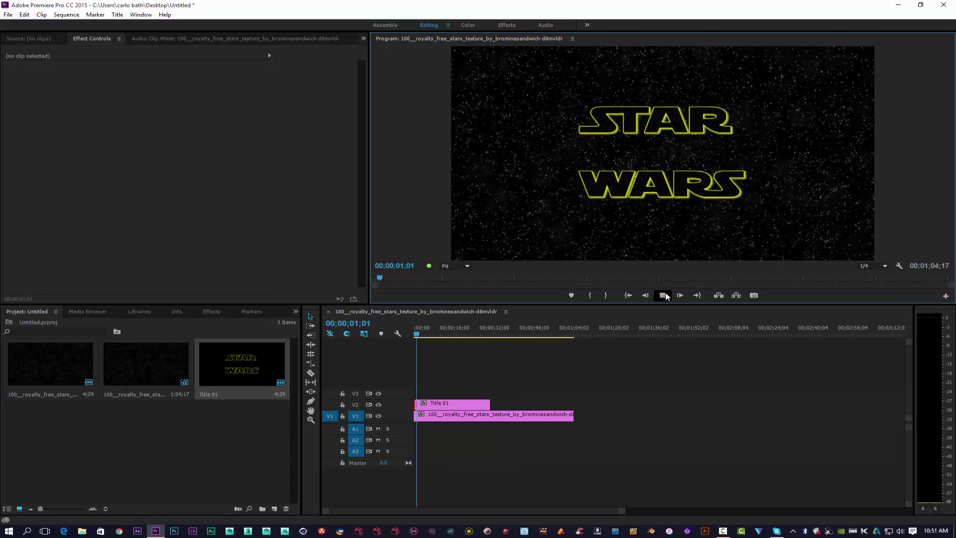
{"action": "left_click", "coordinate": [662, 296]}
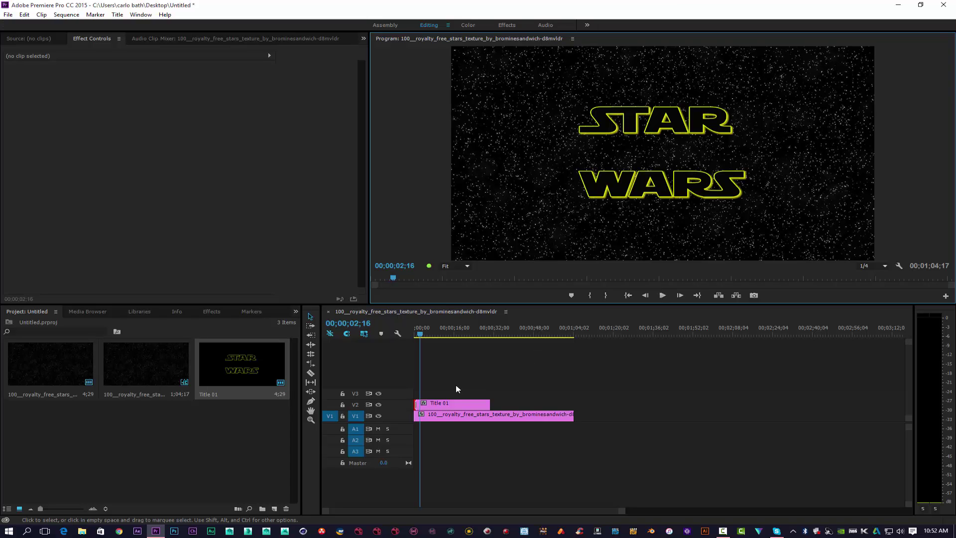
Shift the Title 01 clip to start at 00;00;02;16 and preview the sequence from the beginning
{"action": "left_click_drag", "start_coordinate": [431, 403], "coordinate": [442, 403]}
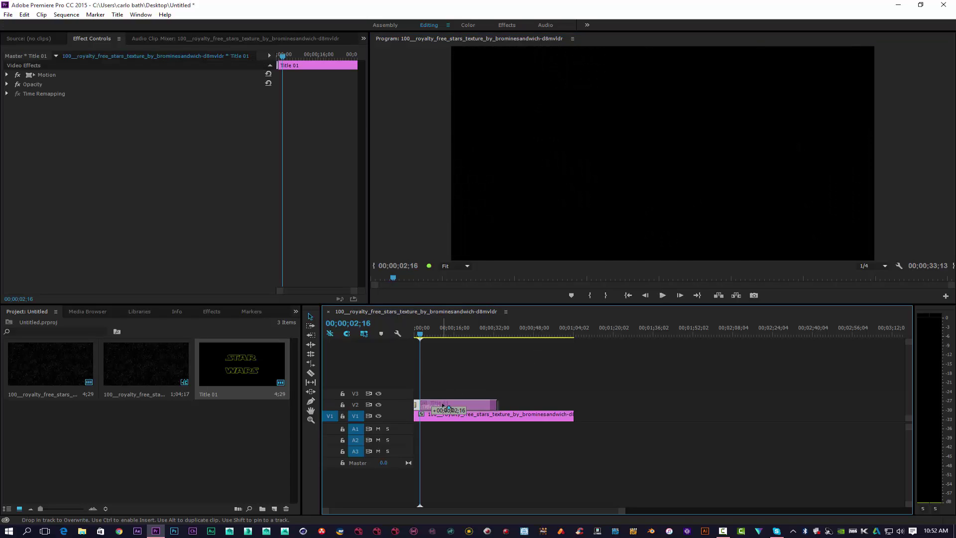
{"action": "left_click_drag", "start_coordinate": [417, 333], "coordinate": [408, 333]}
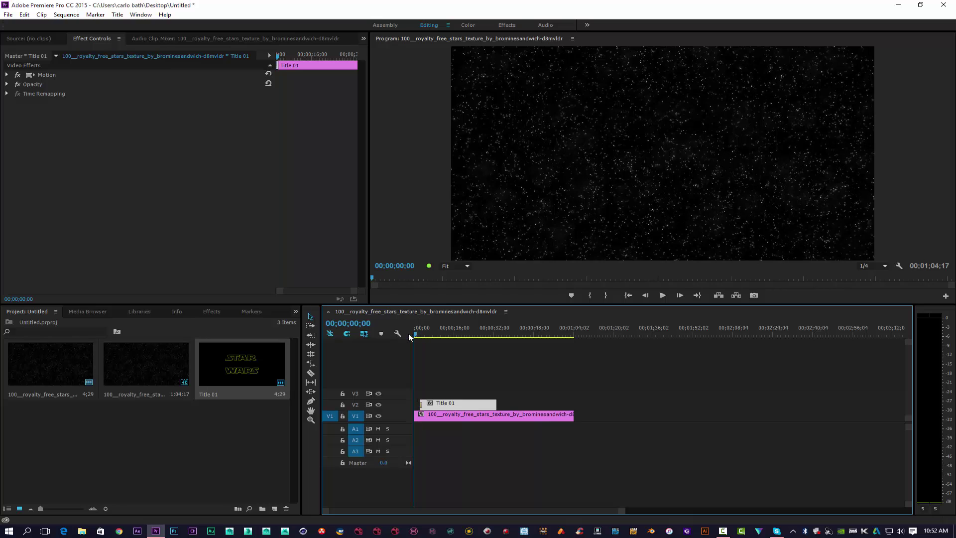
{"action": "left_click", "coordinate": [662, 296]}
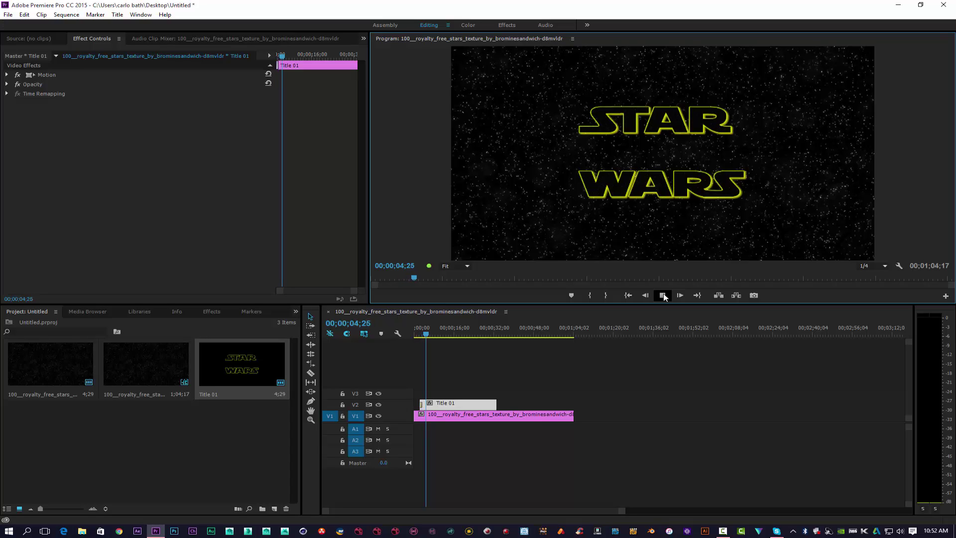
{"action": "left_click", "coordinate": [663, 296]}
Set the program monitor's playback resolution to Full
{"action": "left_click", "coordinate": [866, 272]}
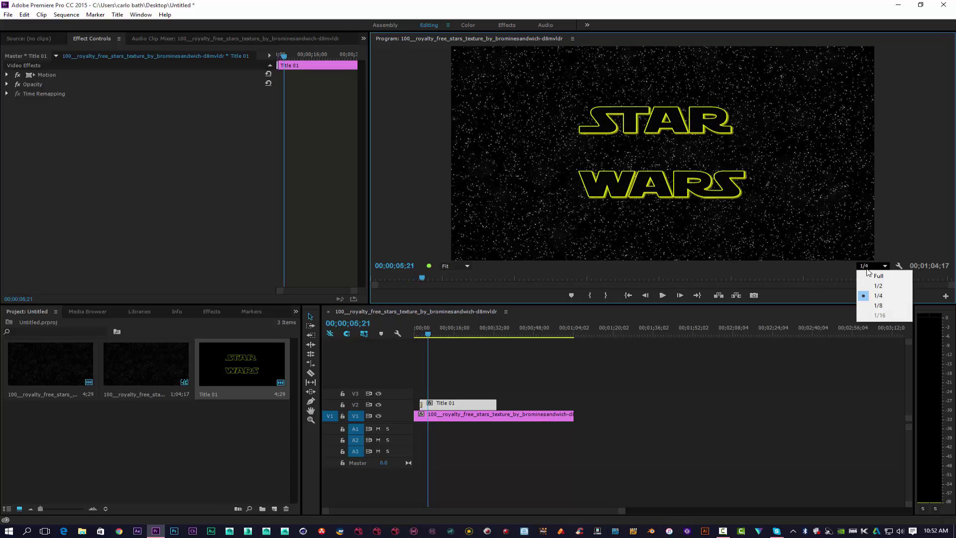
{"action": "left_click", "coordinate": [867, 269]}
{"action": "double_click", "coordinate": [253, 364]}
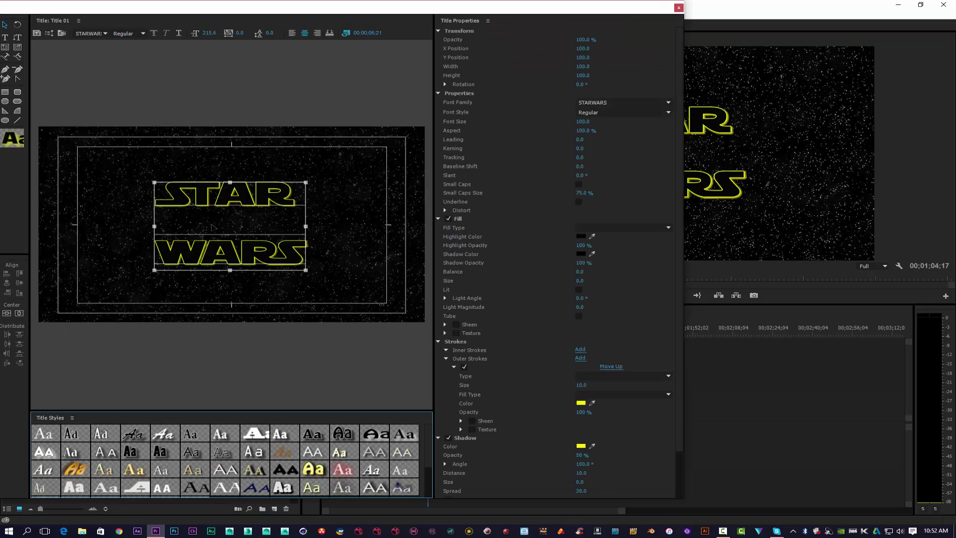
{"action": "left_click", "coordinate": [5, 38]}
{"action": "left_click", "coordinate": [160, 196]}
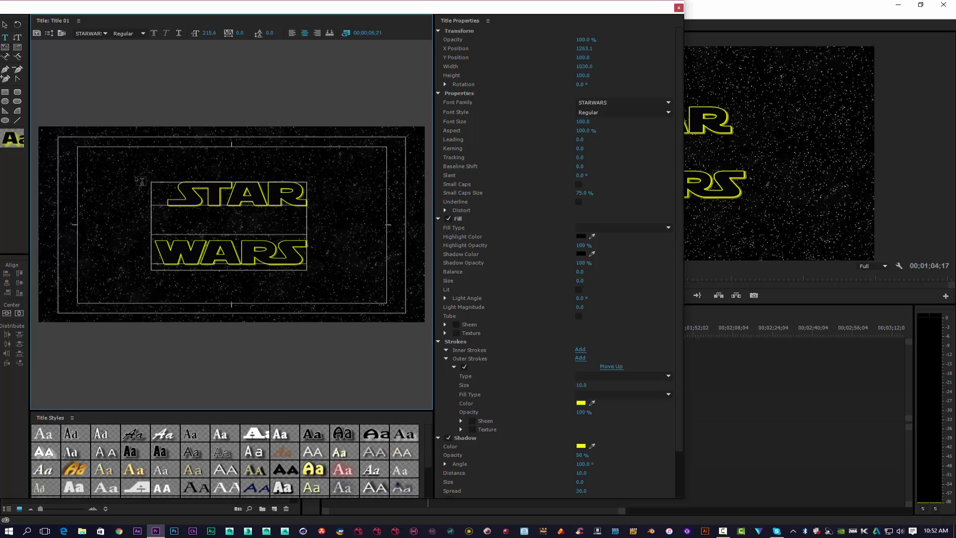
{"action": "key", "text": "BackSpace"}
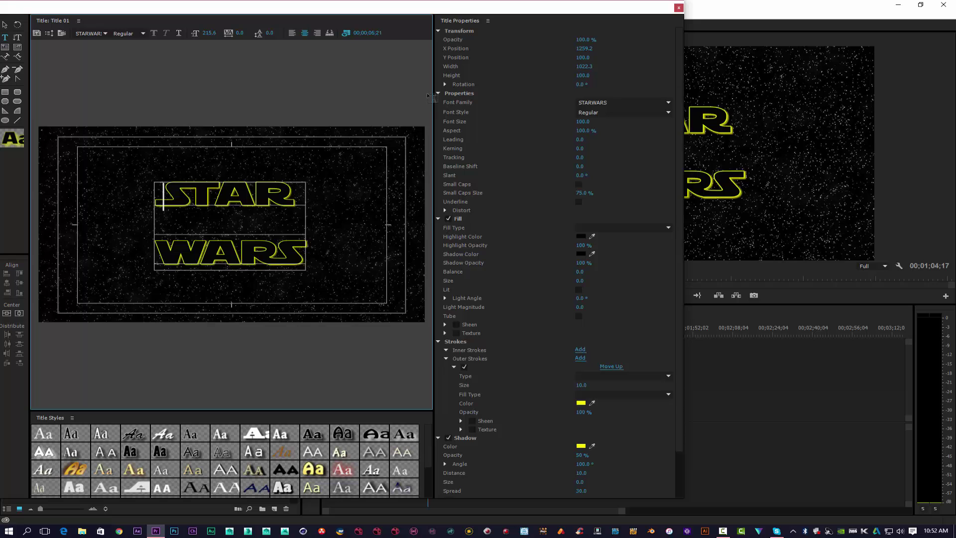
{"action": "left_click", "coordinate": [676, 8]}
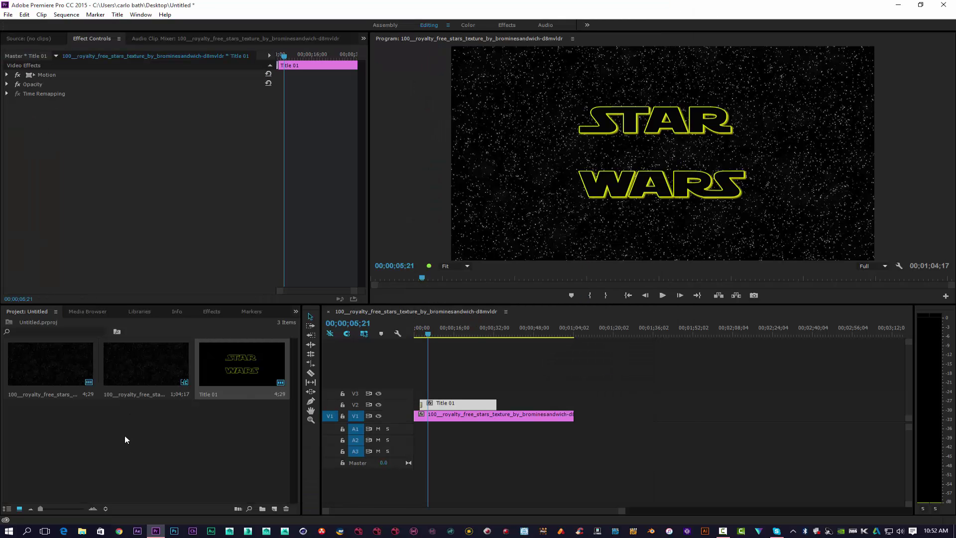
Create a new default still title with the suggested settings
{"action": "left_click", "coordinate": [118, 14]}
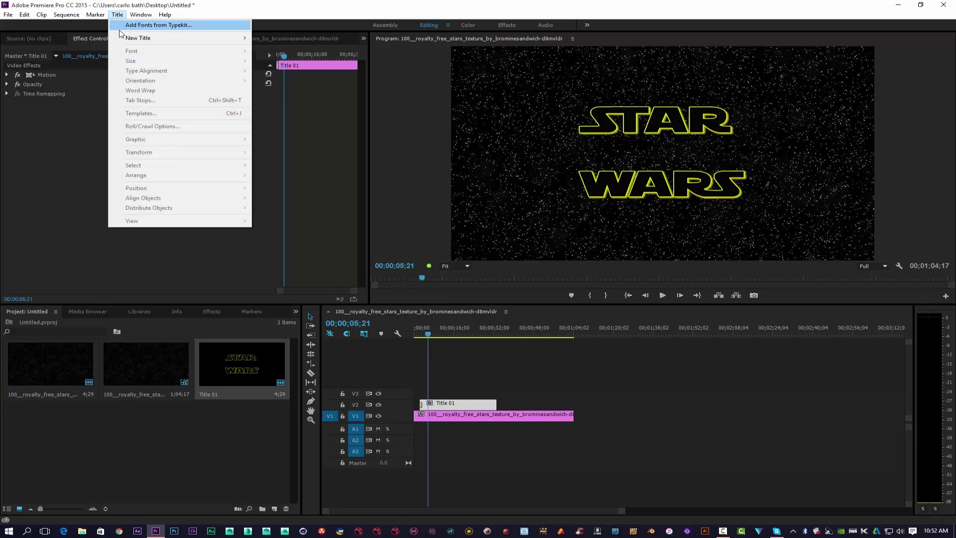
{"action": "mouse_move", "coordinate": [170, 40]}
{"action": "left_click", "coordinate": [278, 39]}
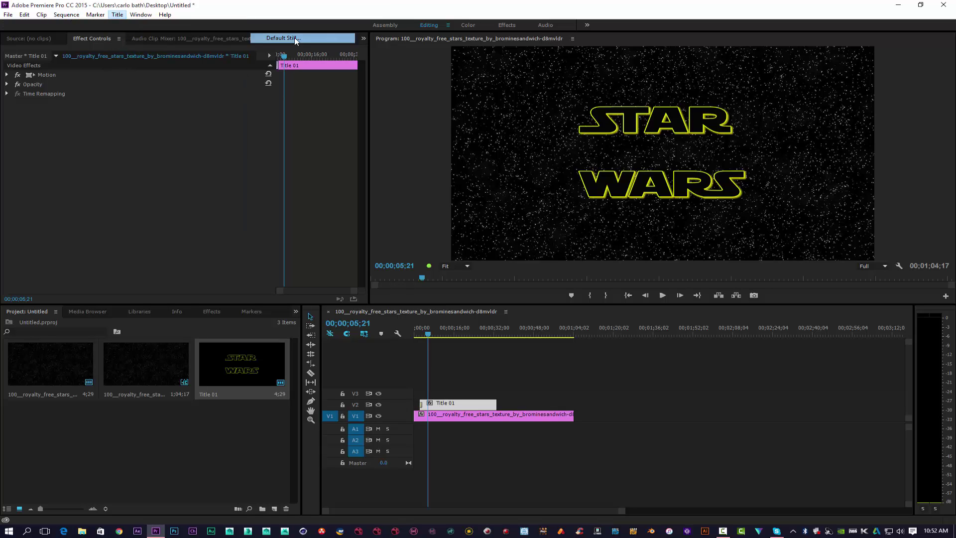
{"action": "left_click", "coordinate": [495, 306]}
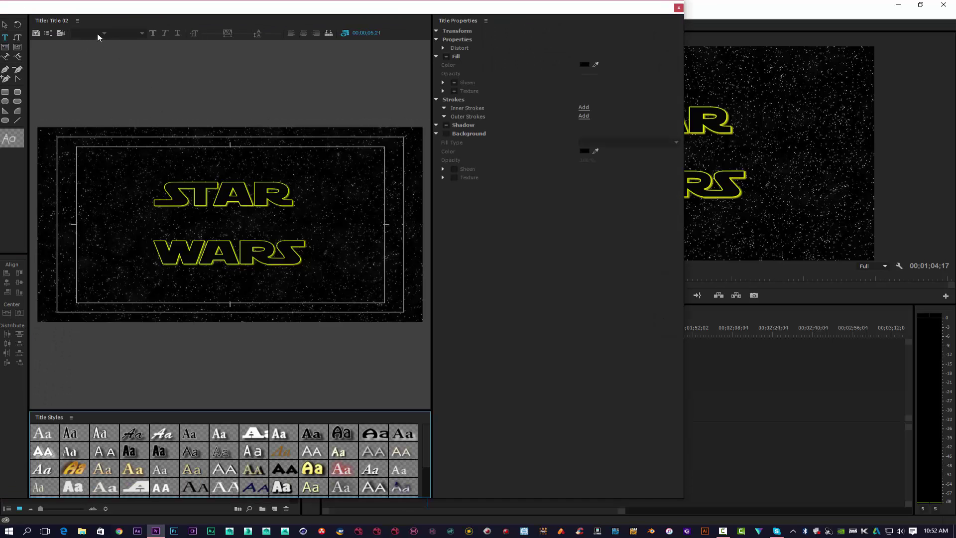
Start a text line between STAR and WARS in the new title using the STARWARS font
{"action": "left_click", "coordinate": [170, 218]}
{"action": "left_click", "coordinate": [94, 34]}
{"action": "type", "text": "STARWAR"}
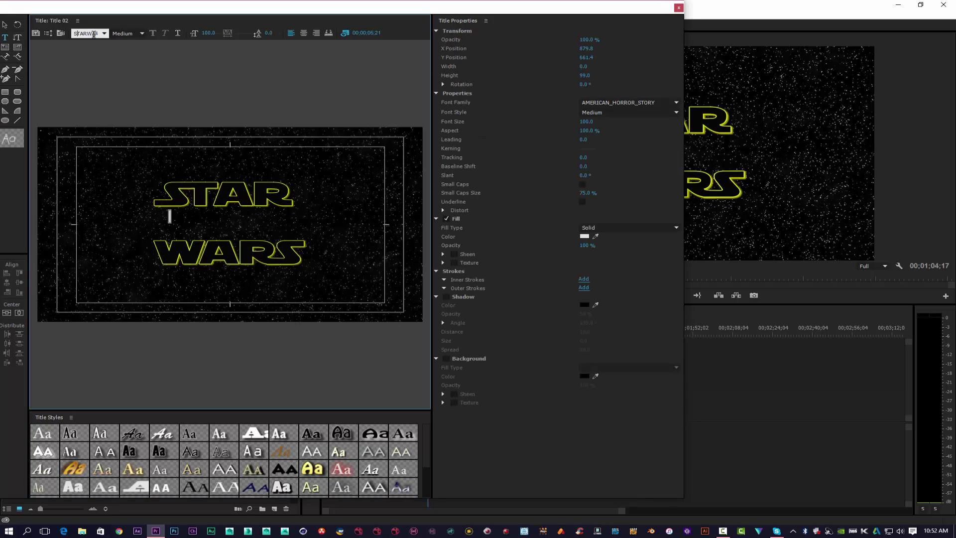
{"action": "type", "text": "S"}
{"action": "key", "text": "Return"}
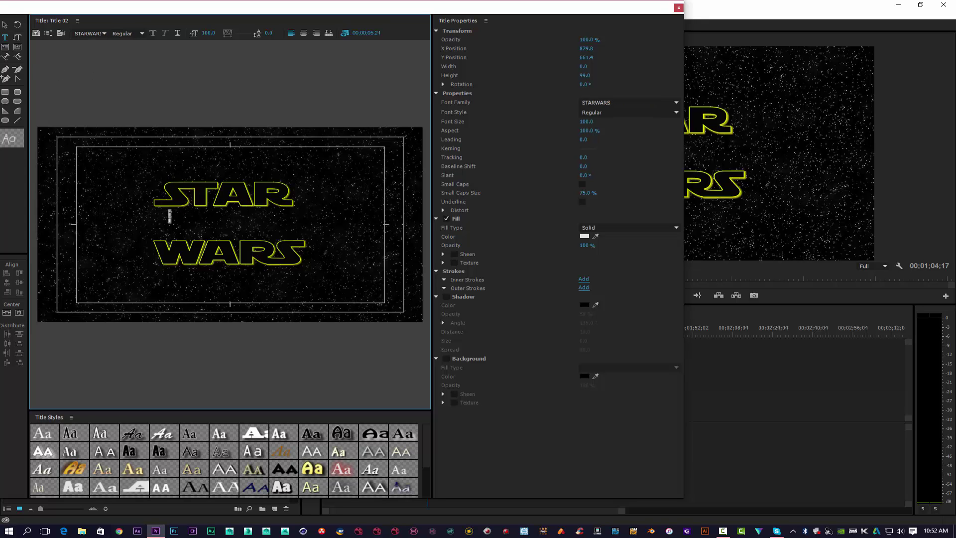
Enter THE FORCE AWAKENS in capital letters as the subtitle text
{"action": "type", "text": "the"}
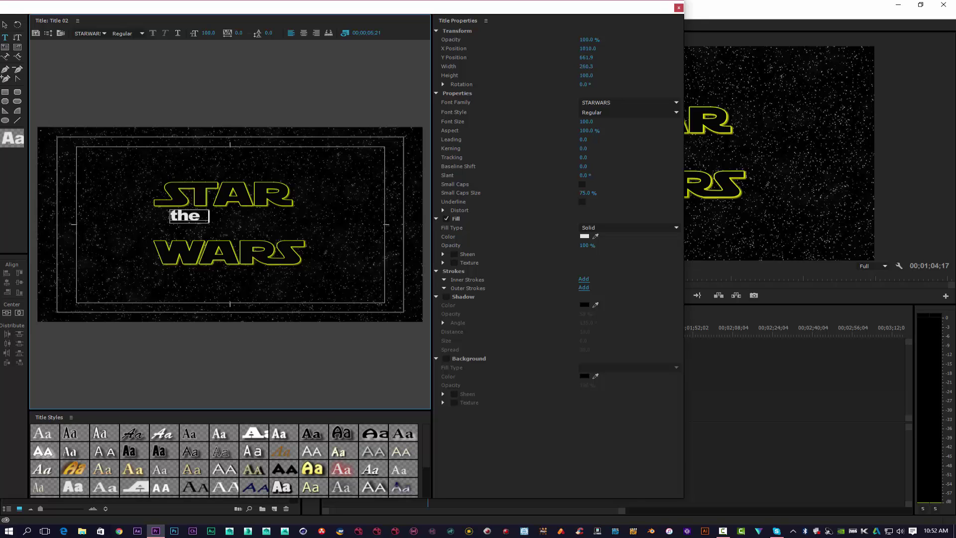
{"action": "key", "text": "BackSpace"}
{"action": "key", "text": "BackSpace"}
{"action": "key", "text": "BackSpace"}
{"action": "type", "text": "the force"}
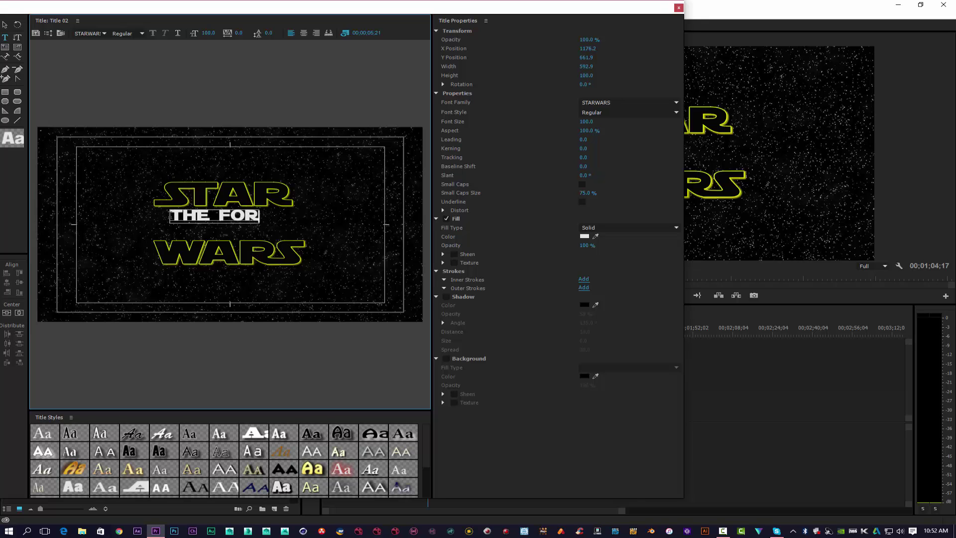
{"action": "type", "text": " awake"}
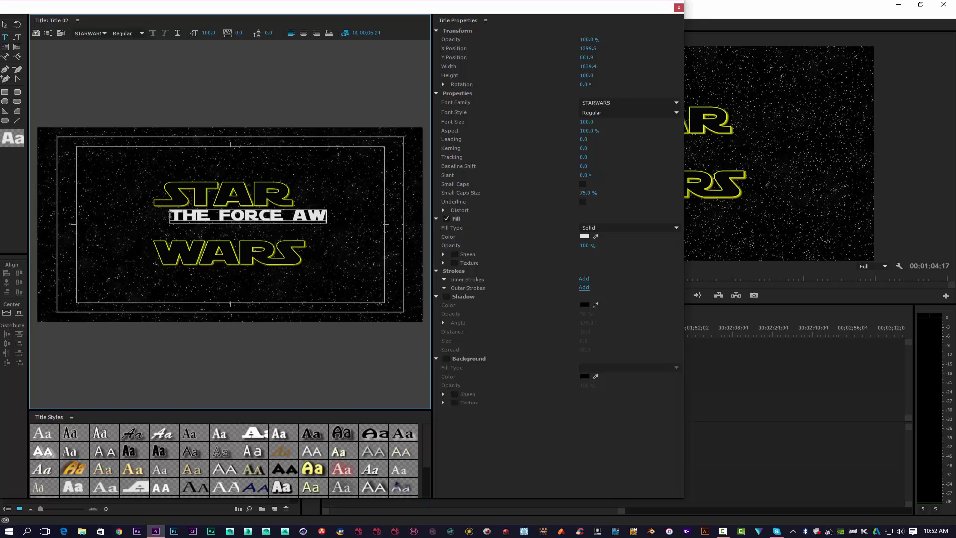
{"action": "type", "text": "ns"}
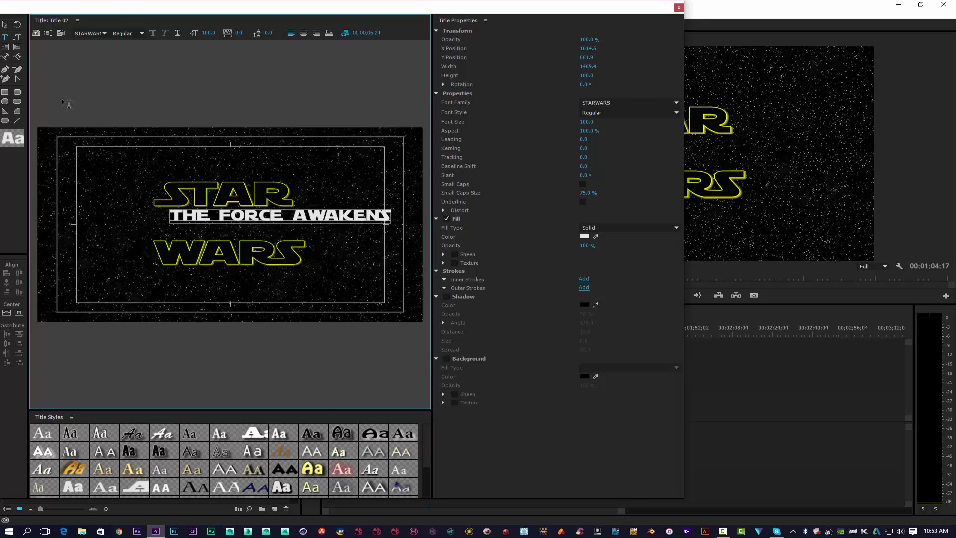
Center the THE FORCE AWAKENS subtitle between STAR and WARS at about X 1280.5, Y 711.5, and close the title editor
{"action": "left_click", "coordinate": [4, 24]}
{"action": "left_click_drag", "start_coordinate": [231, 218], "coordinate": [183, 223]}
{"action": "key", "text": "shift+Up"}
{"action": "key", "text": "shift+Up"}
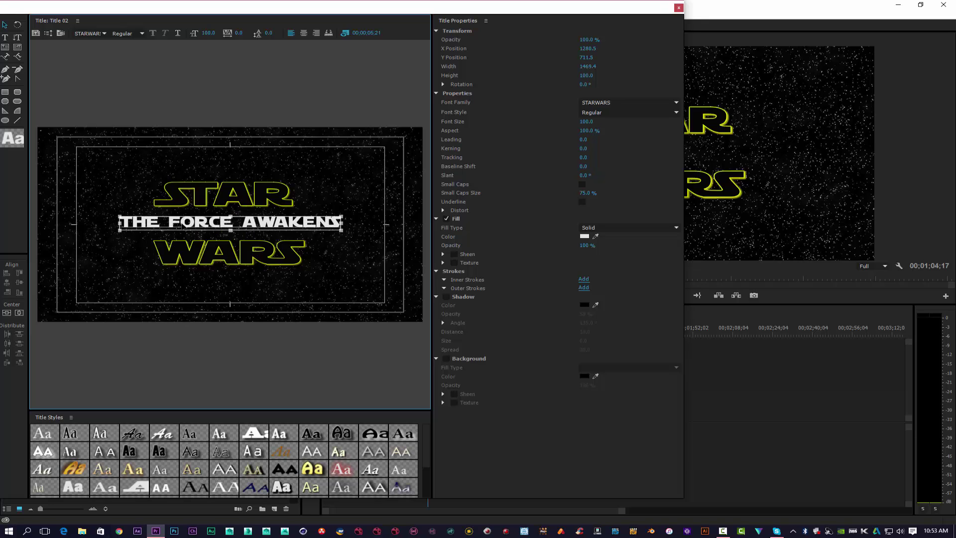
{"action": "left_click", "coordinate": [676, 9]}
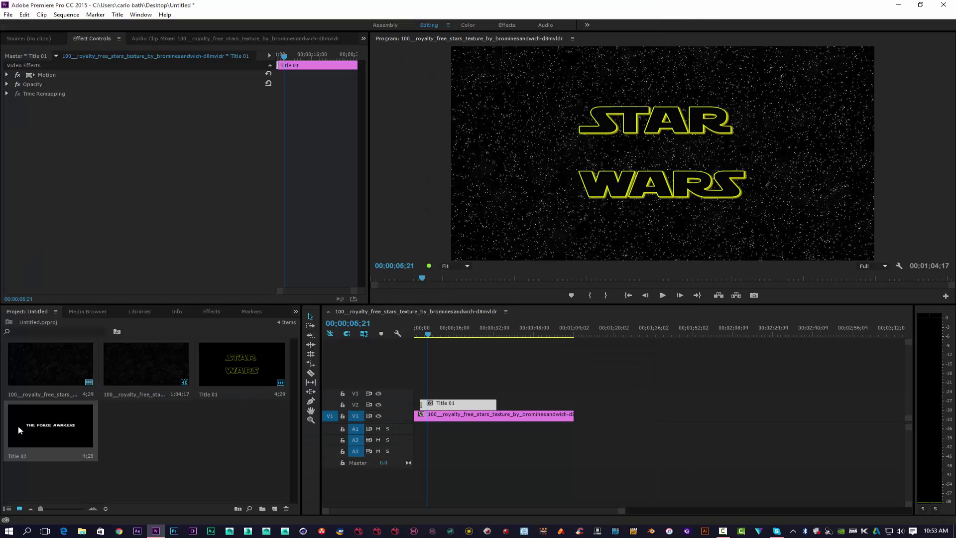
Place the THE FORCE AWAKENS title on track V3 ending level with Title 01, apply the default transition at its start, and preview it
{"action": "left_click_drag", "start_coordinate": [20, 429], "coordinate": [496, 395]}
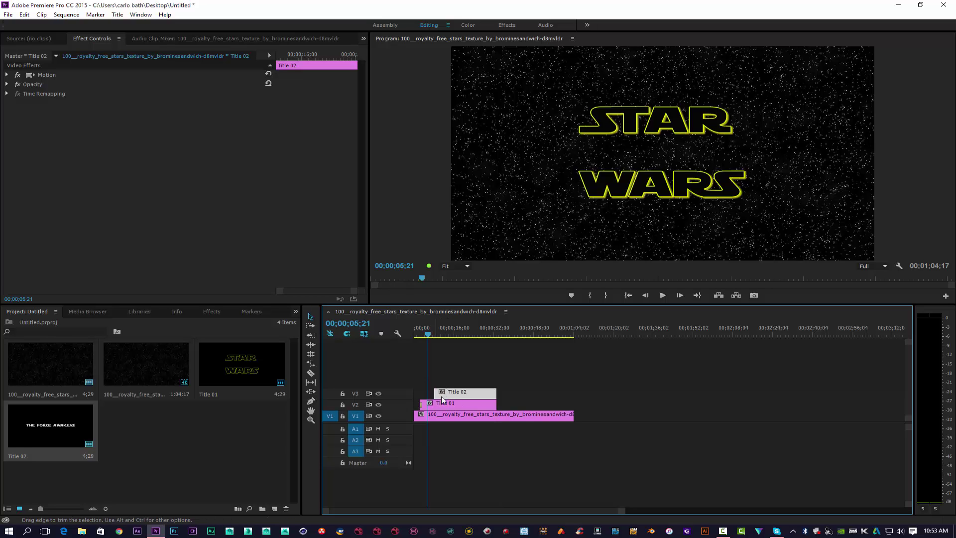
{"action": "right_click", "coordinate": [438, 393]}
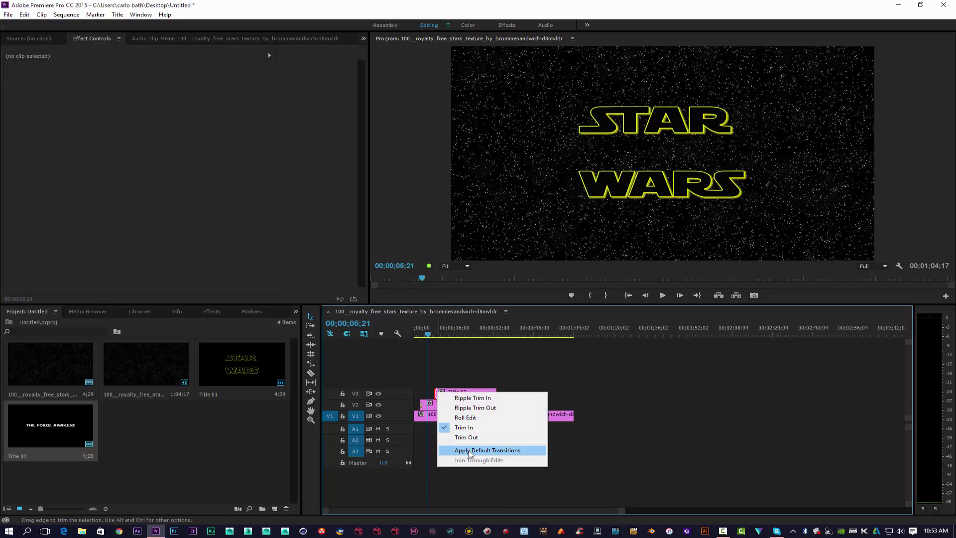
{"action": "left_click", "coordinate": [469, 449]}
{"action": "left_click", "coordinate": [663, 295]}
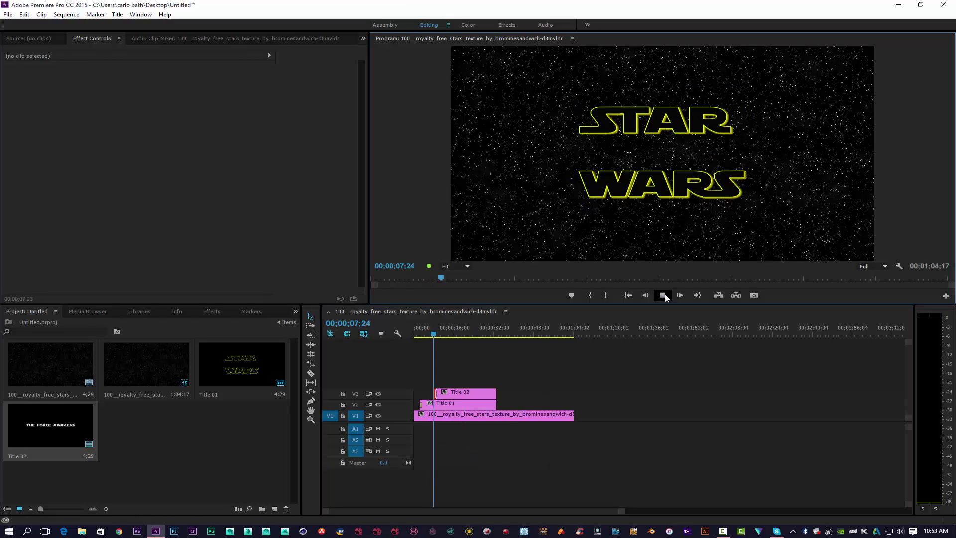
{"action": "left_click", "coordinate": [665, 295]}
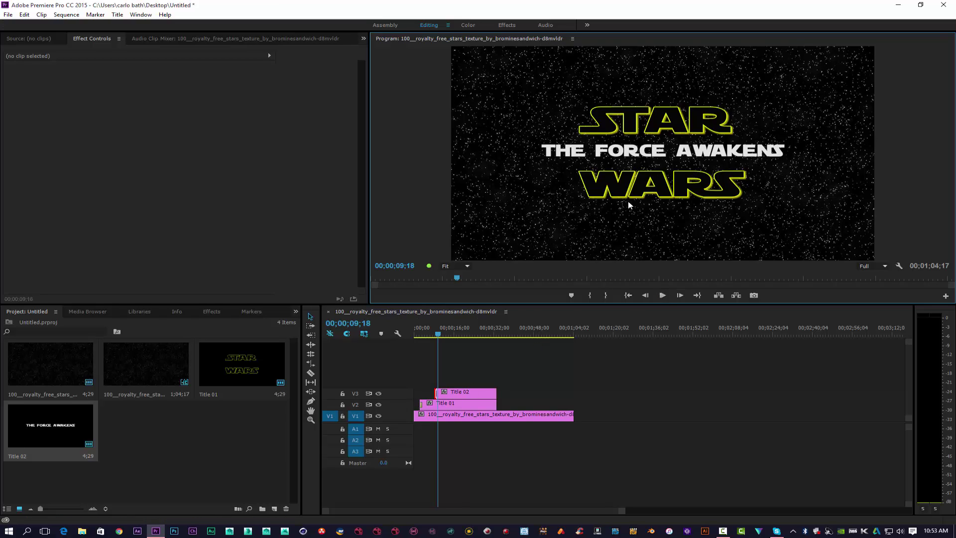
Reopen Title 01 and reduce the STAR WARS text height to about 627, positioned at about X 1272.6, Y 706.8
{"action": "double_click", "coordinate": [238, 372]}
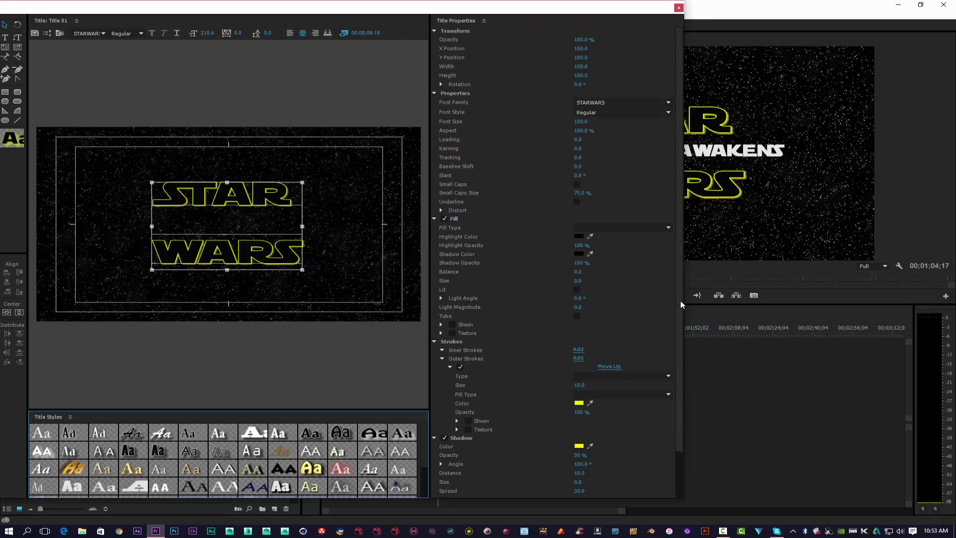
{"action": "left_click_drag", "start_coordinate": [552, 10], "coordinate": [537, 17]}
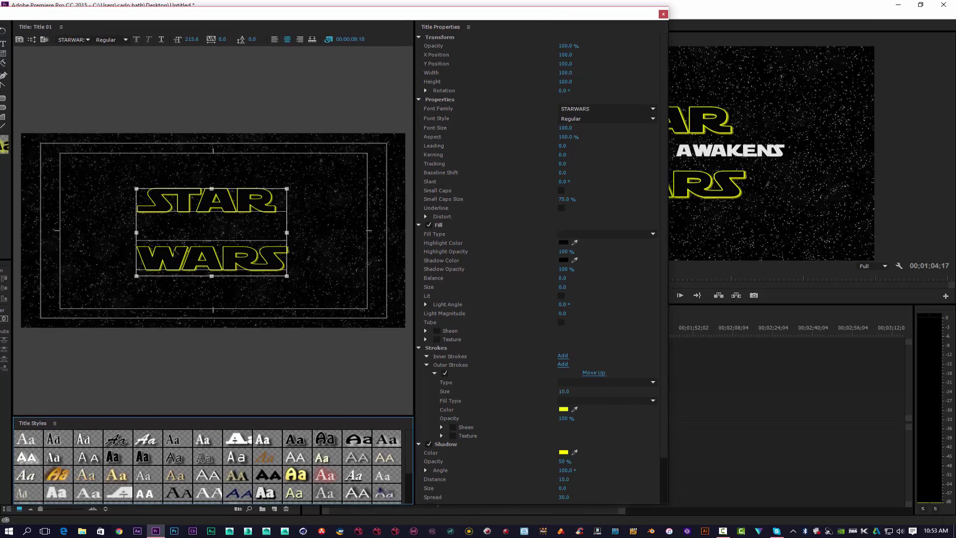
{"action": "left_click_drag", "start_coordinate": [210, 276], "coordinate": [211, 265]}
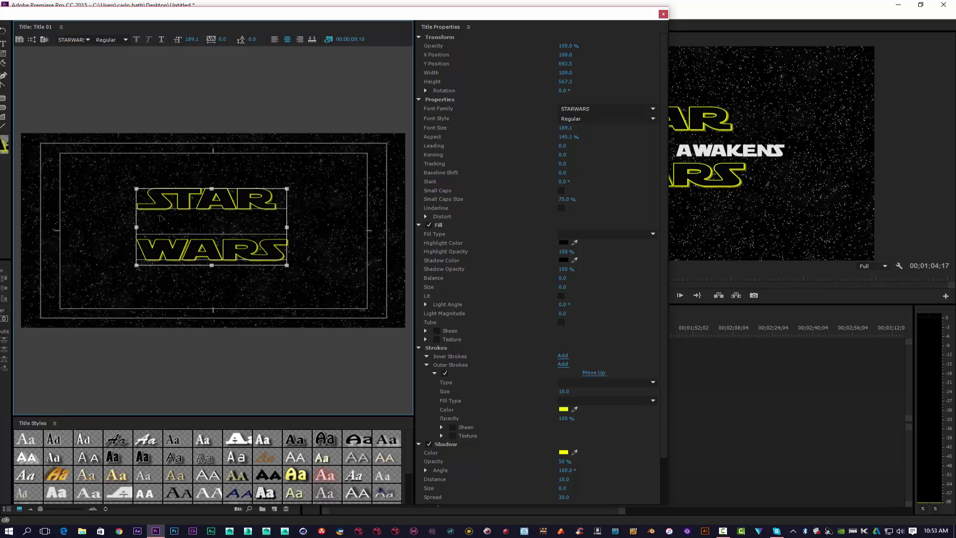
{"action": "mouse_move", "coordinate": [211, 188]}
{"action": "left_mouse_down"}
{"action": "mouse_move", "coordinate": [211, 179]}
{"action": "mouse_move", "coordinate": [215, 196]}
{"action": "left_mouse_up"}
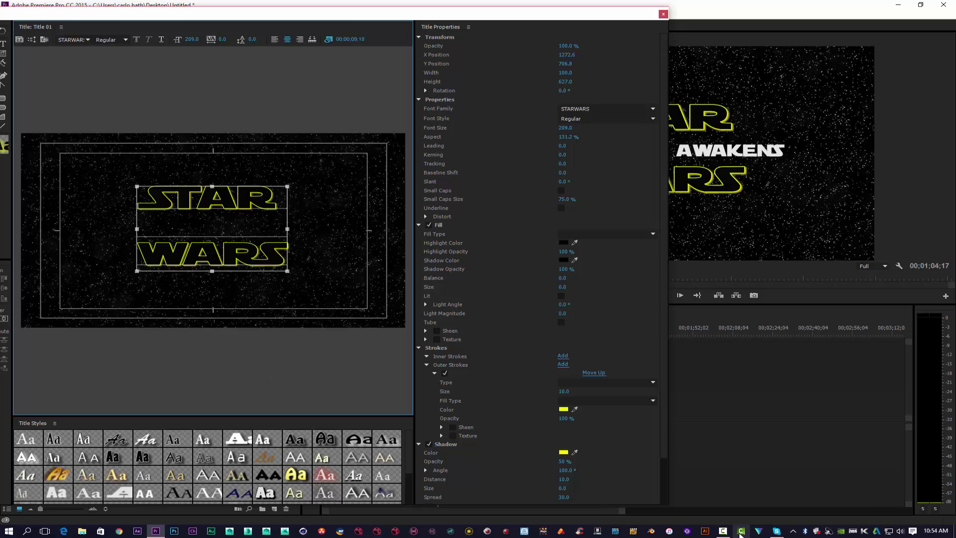
Open the reference picture named images from the Desktop in Windows Photo Viewer, examine its title layout, and close it
{"action": "mouse_move", "coordinate": [725, 533]}
{"action": "left_click", "coordinate": [81, 531]}
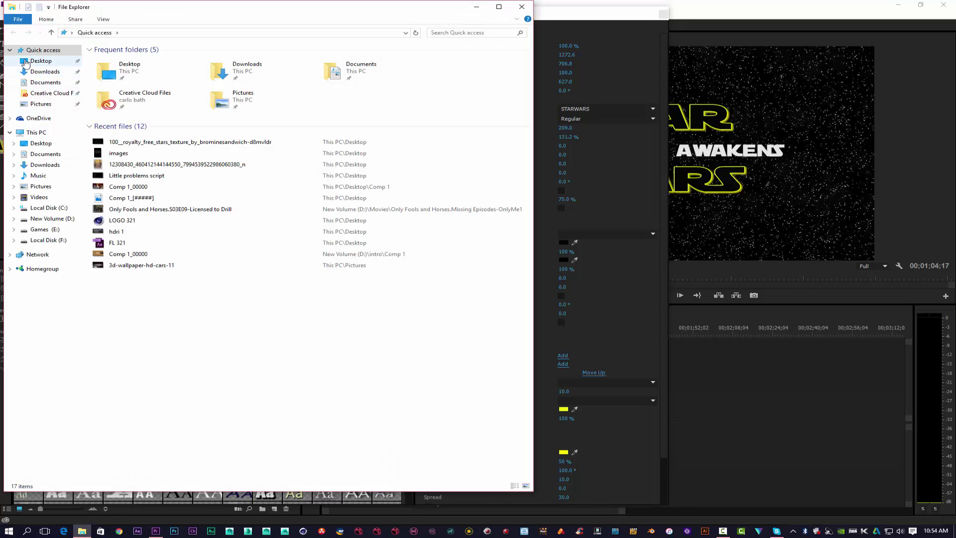
{"action": "left_click", "coordinate": [27, 60]}
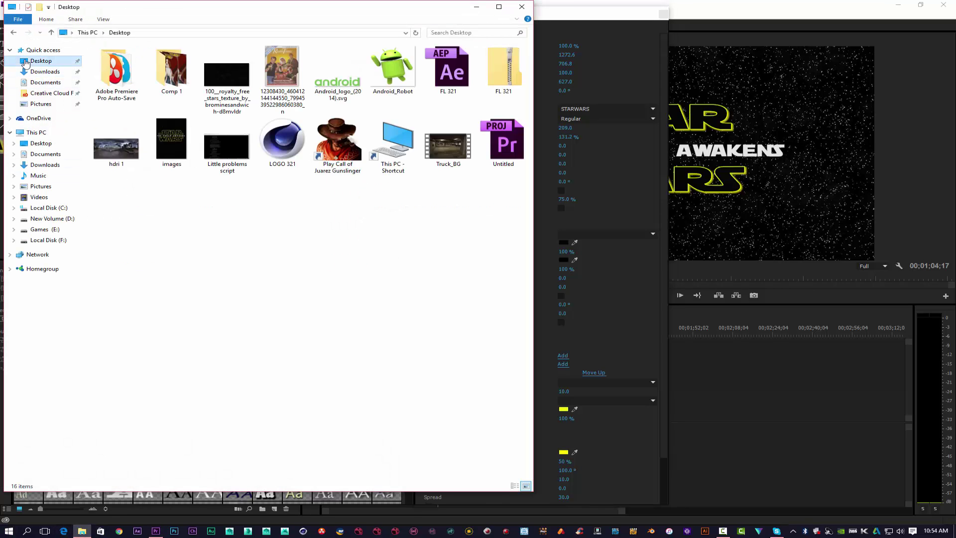
{"action": "right_click", "coordinate": [169, 145]}
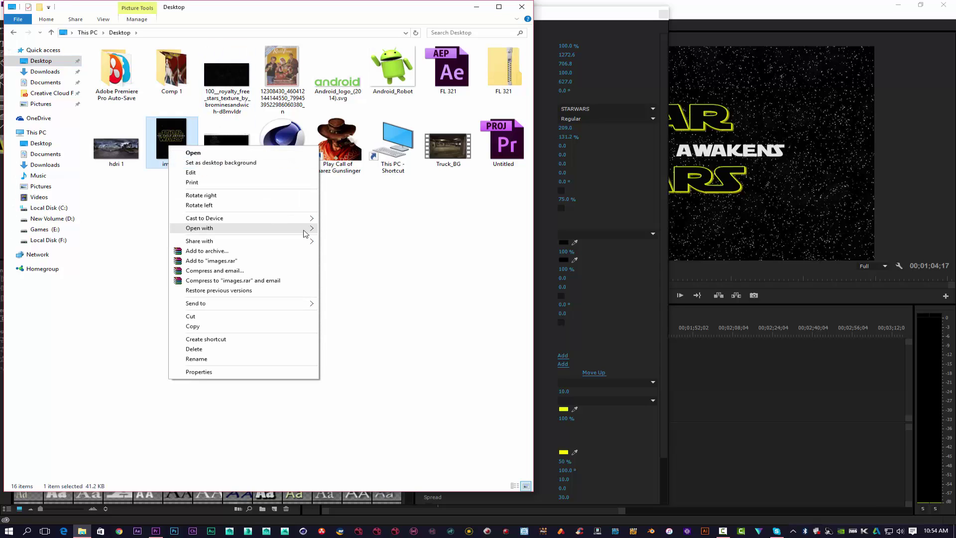
{"action": "mouse_move", "coordinate": [305, 233]}
{"action": "left_click", "coordinate": [374, 269]}
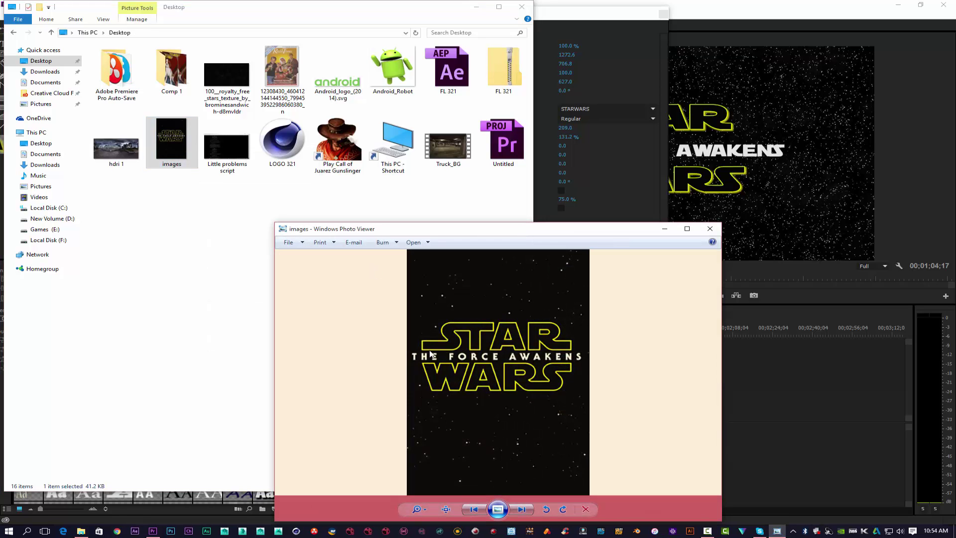
{"action": "left_click", "coordinate": [476, 7]}
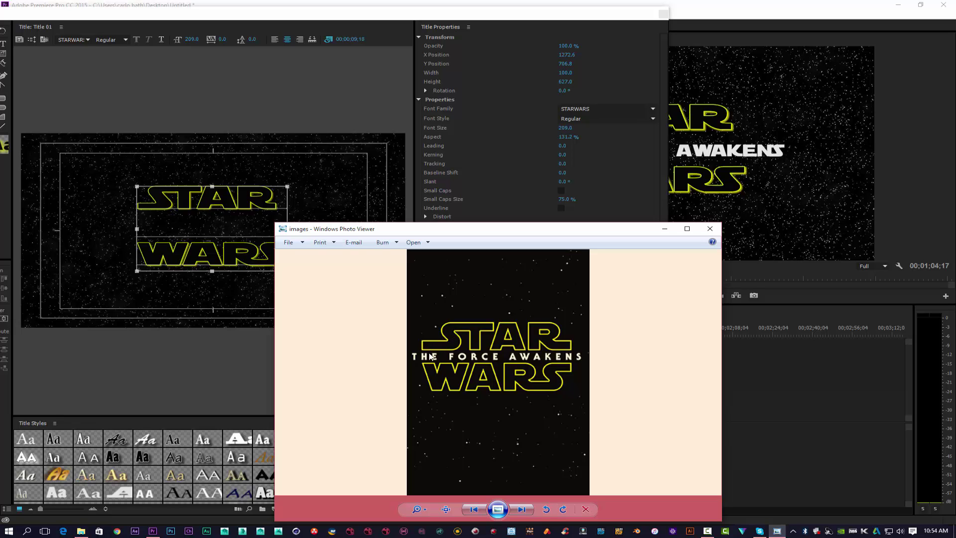
{"action": "left_click", "coordinate": [709, 229]}
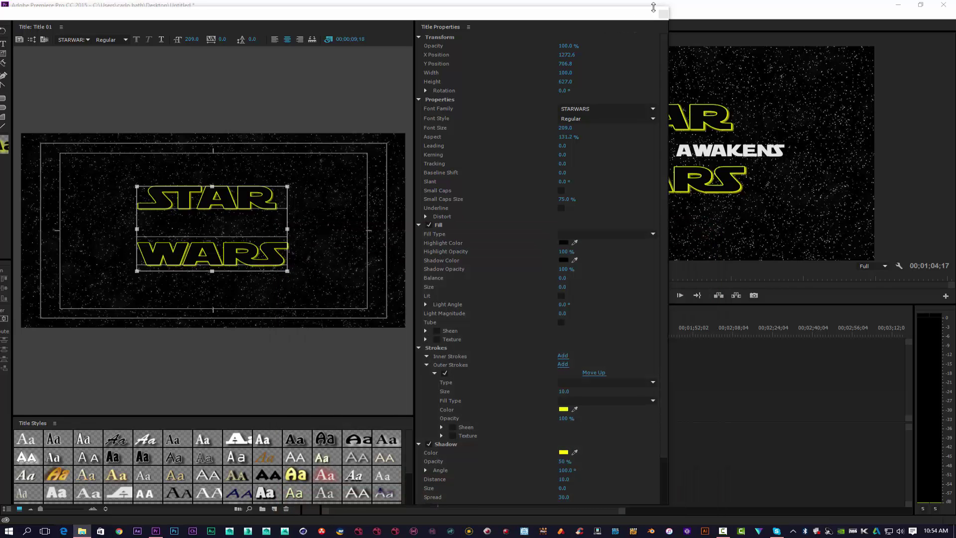
Enlarge the STAR WARS text in Title 01 to about 1297.9 wide and 786.6 high at about X 1314.2, Y 726.7, and close the title editor
{"action": "left_click", "coordinate": [665, 13]}
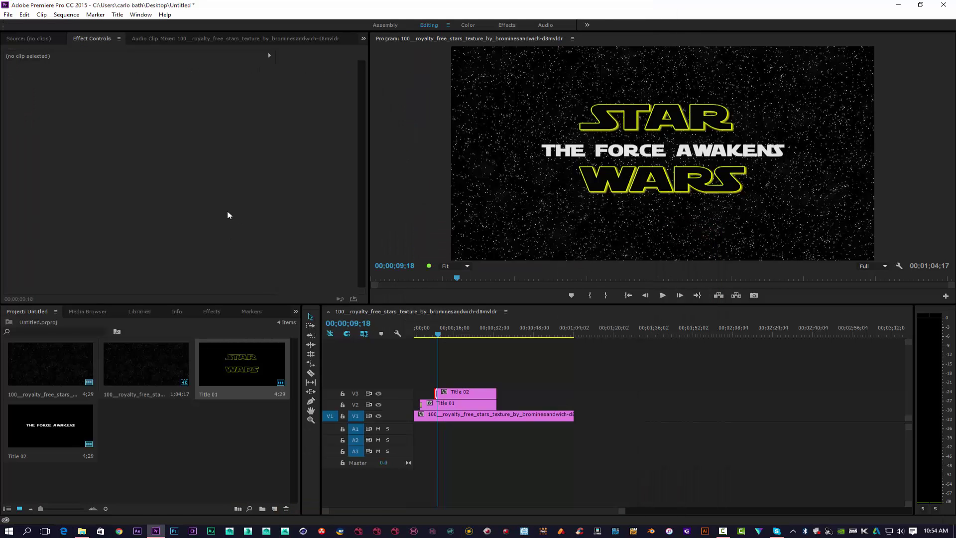
{"action": "double_click", "coordinate": [223, 352]}
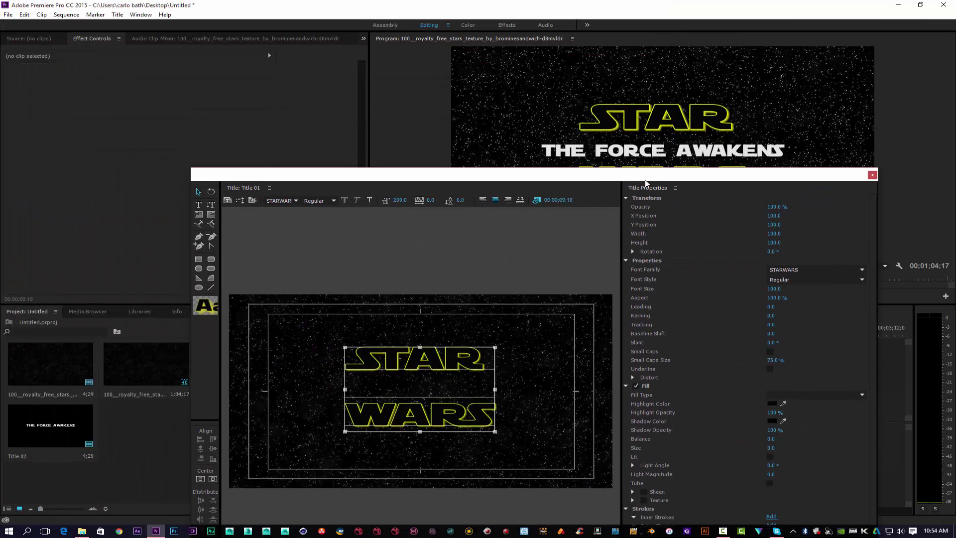
{"action": "left_click_drag", "start_coordinate": [346, 389], "coordinate": [321, 389]}
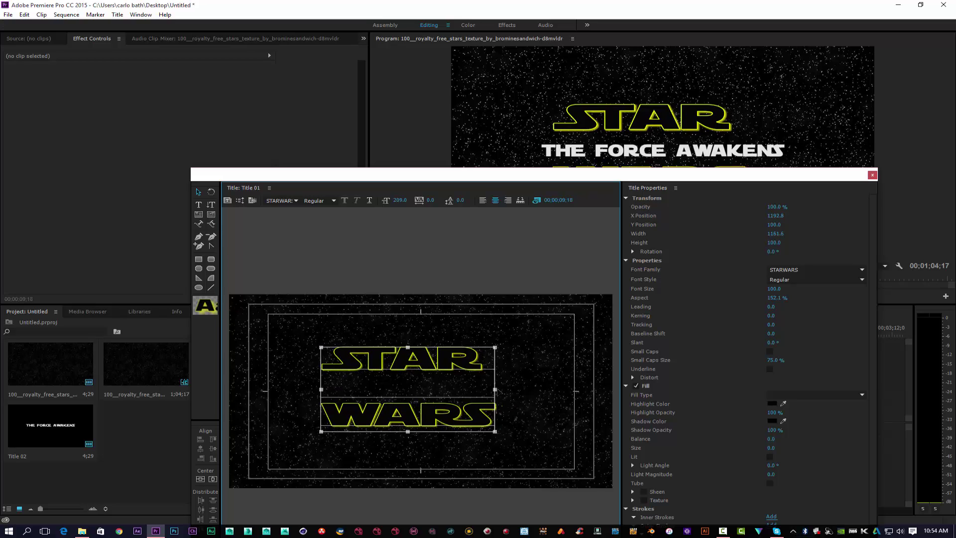
{"action": "left_click_drag", "start_coordinate": [495, 389], "coordinate": [525, 397]}
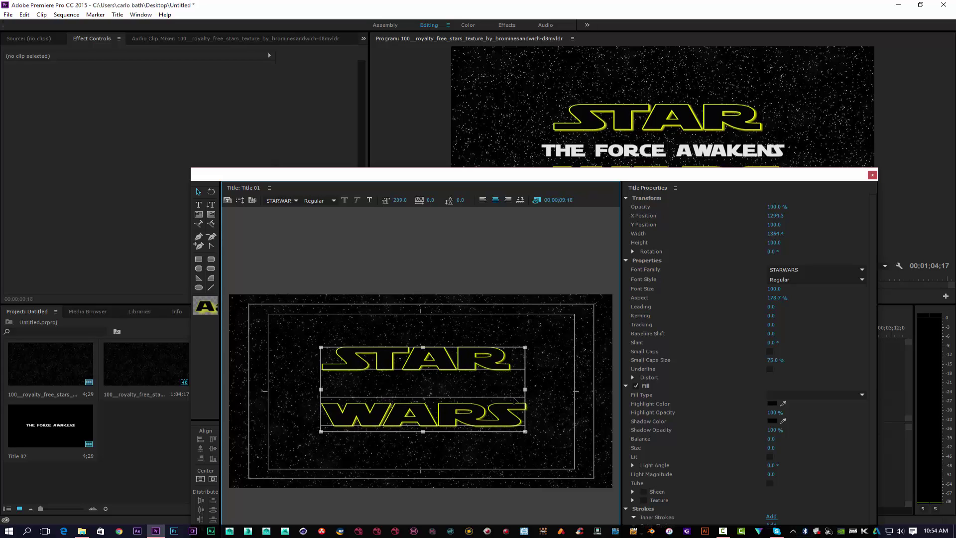
{"action": "left_click_drag", "start_coordinate": [423, 347], "coordinate": [422, 333]}
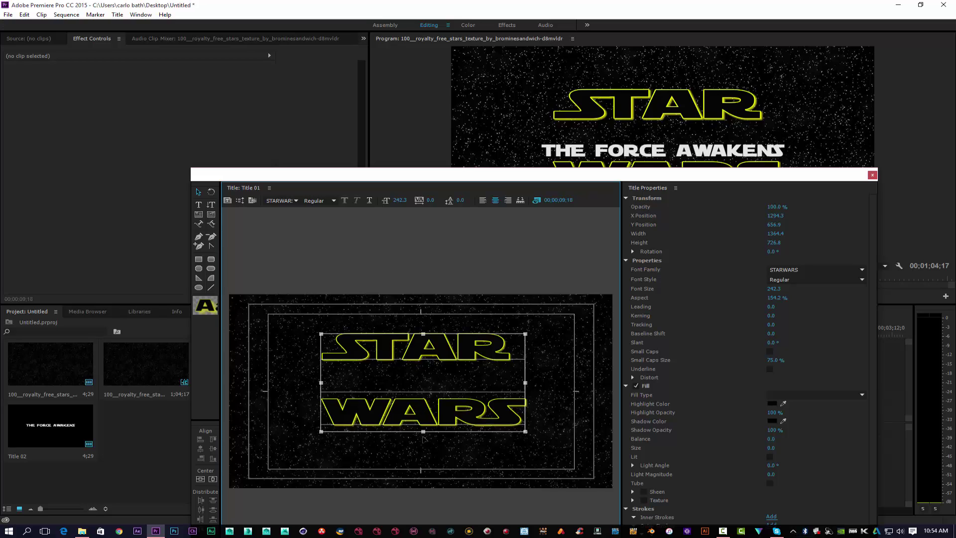
{"action": "mouse_move", "coordinate": [422, 431]}
{"action": "left_mouse_down"}
{"action": "mouse_move", "coordinate": [422, 439]}
{"action": "mouse_move", "coordinate": [411, 421]}
{"action": "left_mouse_up"}
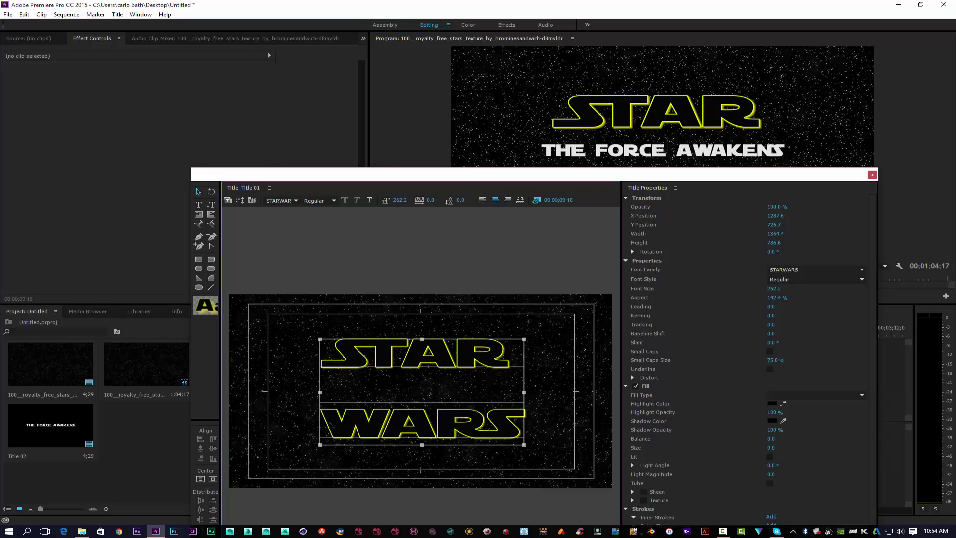
{"action": "left_click_drag", "start_coordinate": [321, 393], "coordinate": [333, 395]}
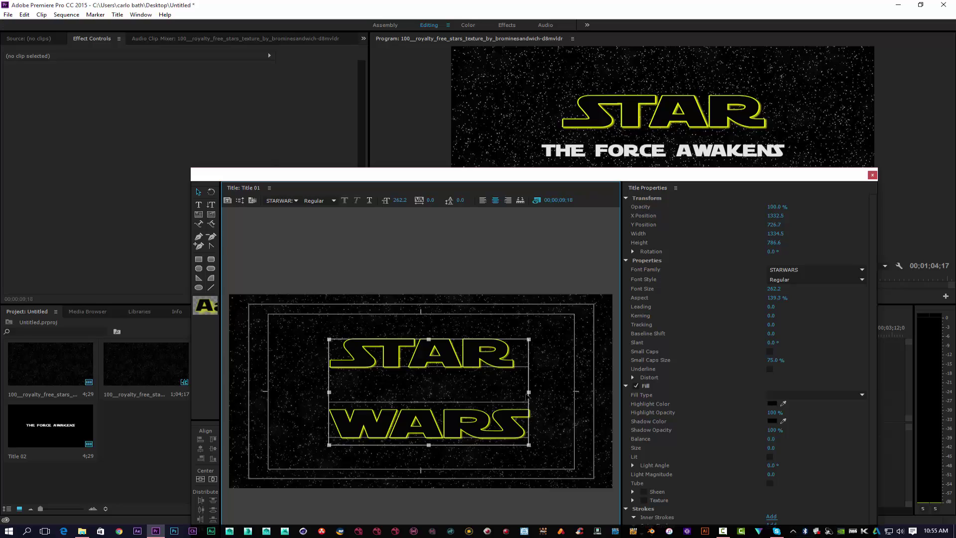
{"action": "left_click_drag", "start_coordinate": [528, 392], "coordinate": [522, 393]}
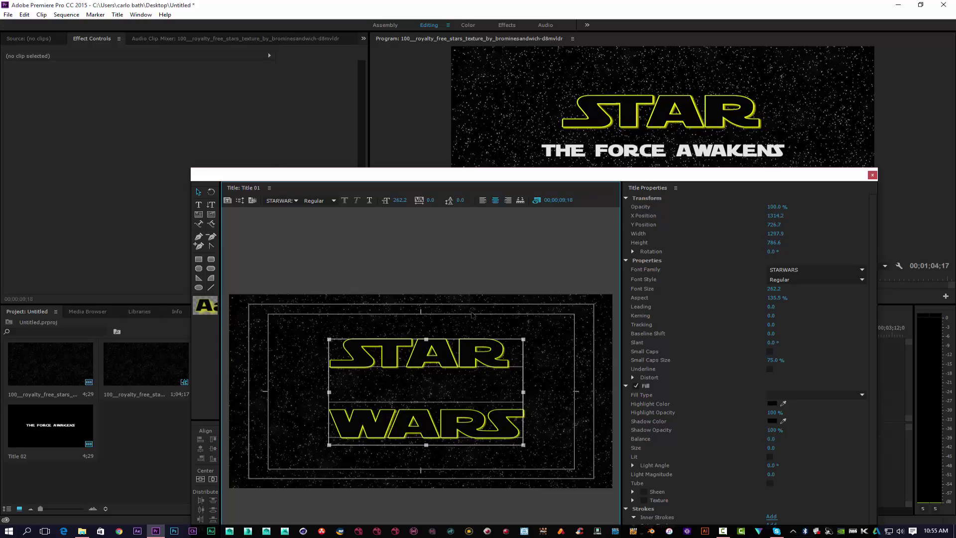
{"action": "left_click", "coordinate": [872, 174]}
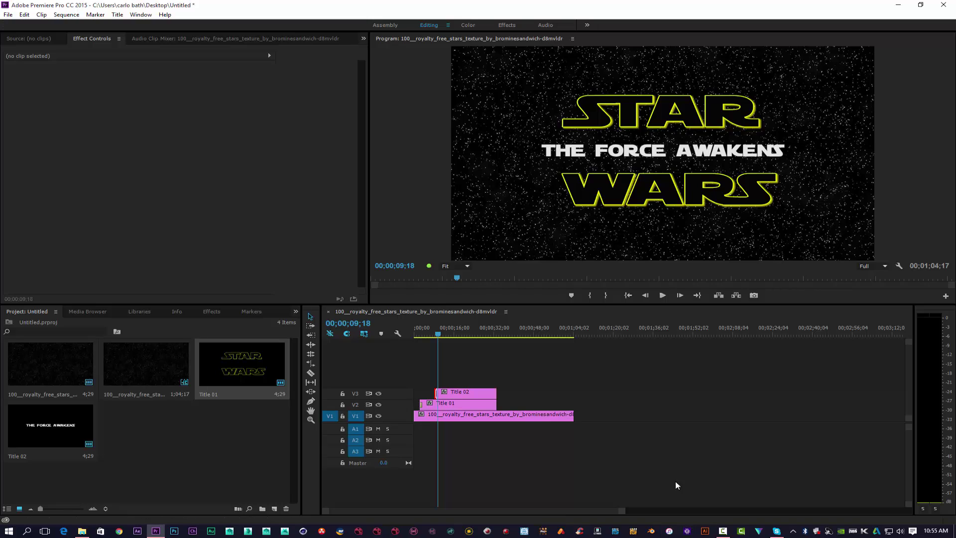
Open Title 02, widen the THE FORCE AWAKENS subtitle to about 1500.4 at about X 1296, and close the title editor
{"action": "double_click", "coordinate": [57, 420]}
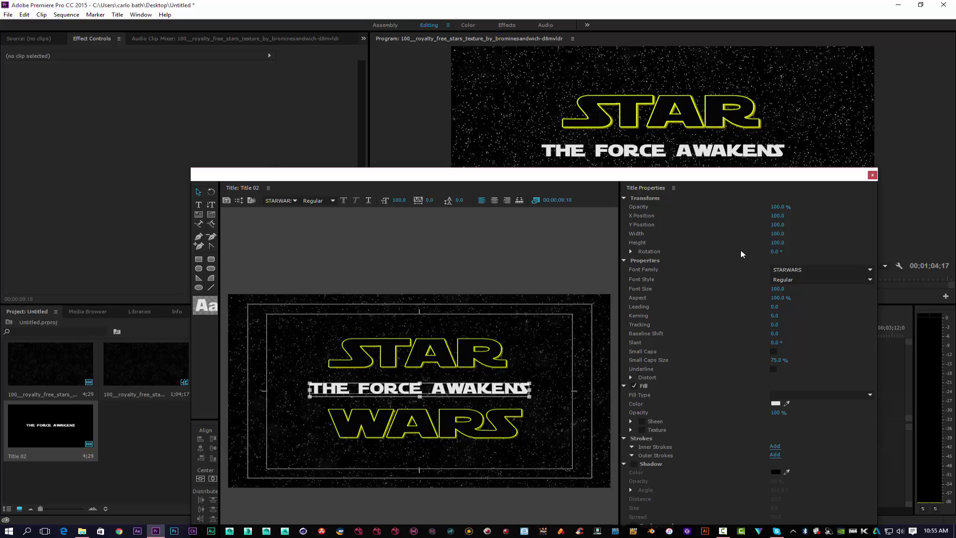
{"action": "mouse_move", "coordinate": [774, 252]}
{"action": "left_mouse_down"}
{"action": "mouse_move", "coordinate": [786, 252]}
{"action": "mouse_move", "coordinate": [774, 251]}
{"action": "left_mouse_up"}
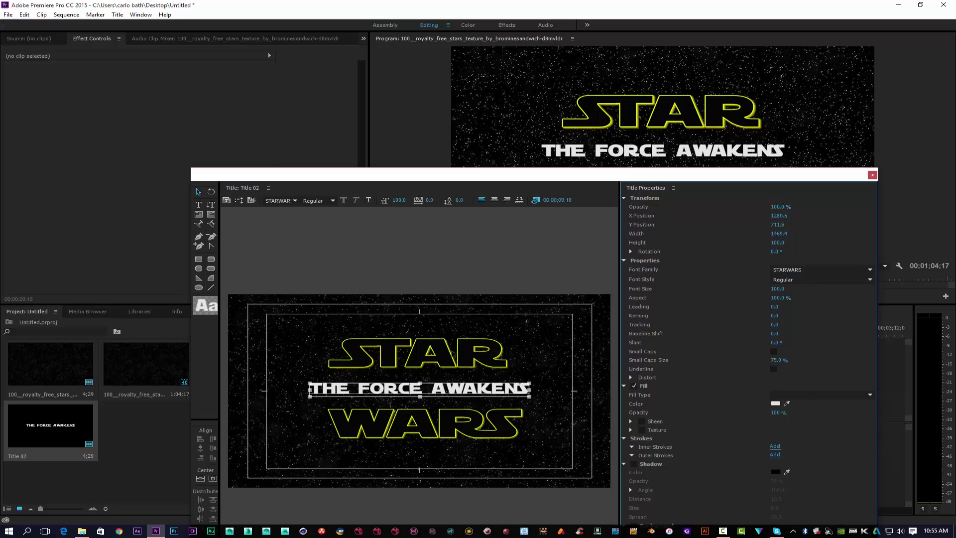
{"action": "left_click_drag", "start_coordinate": [773, 236], "coordinate": [788, 236]}
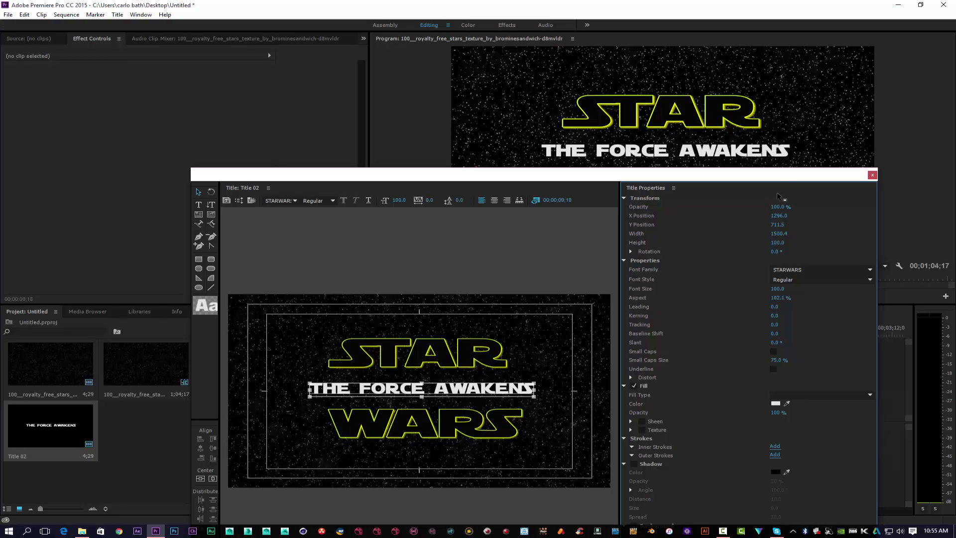
{"action": "left_click", "coordinate": [872, 175]}
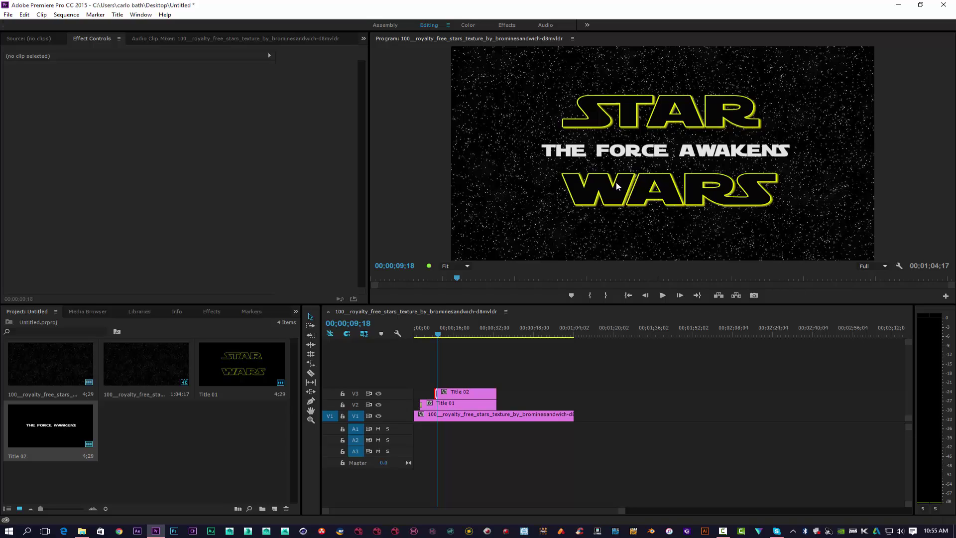
{"action": "left_click", "coordinate": [35, 40]}
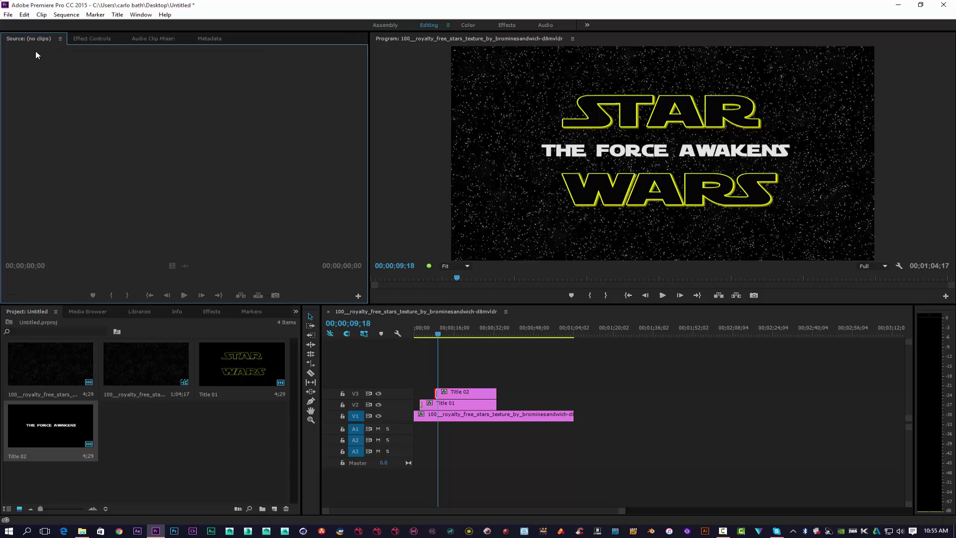
{"action": "left_click", "coordinate": [70, 416]}
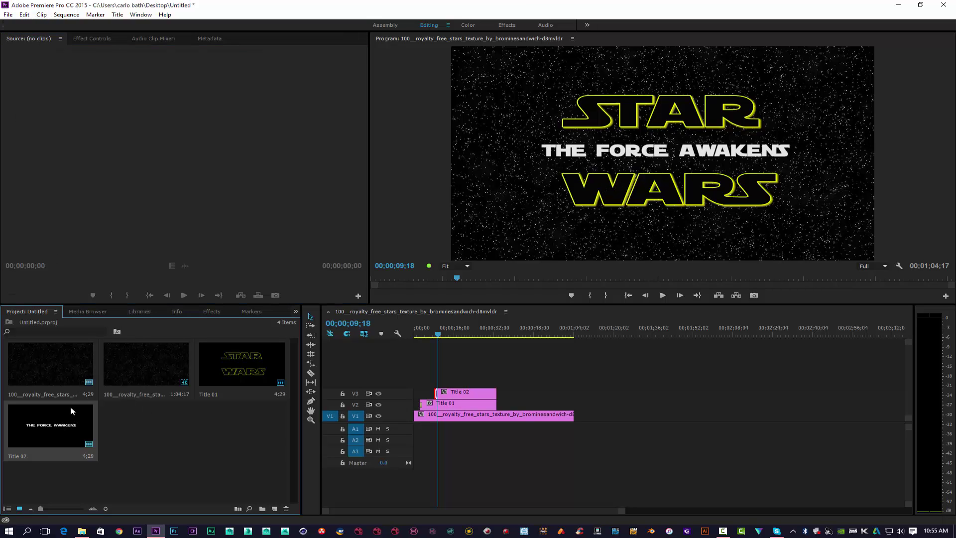
{"action": "left_click", "coordinate": [96, 40]}
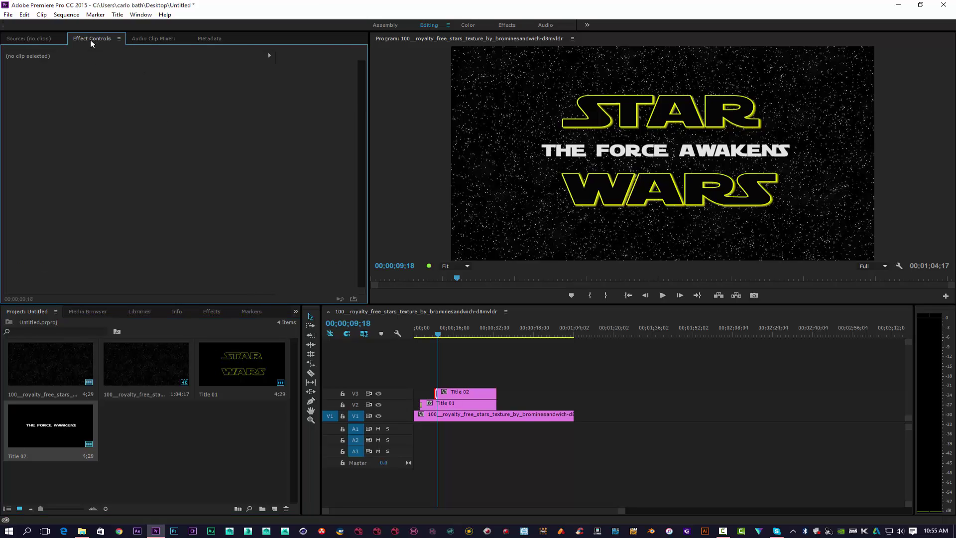
{"action": "double_click", "coordinate": [50, 436]}
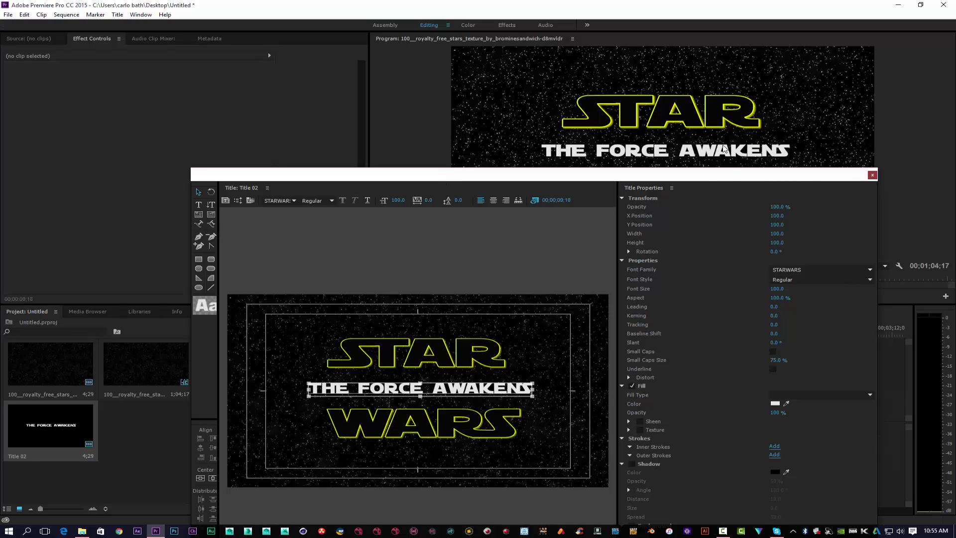
{"action": "left_click", "coordinate": [871, 174]}
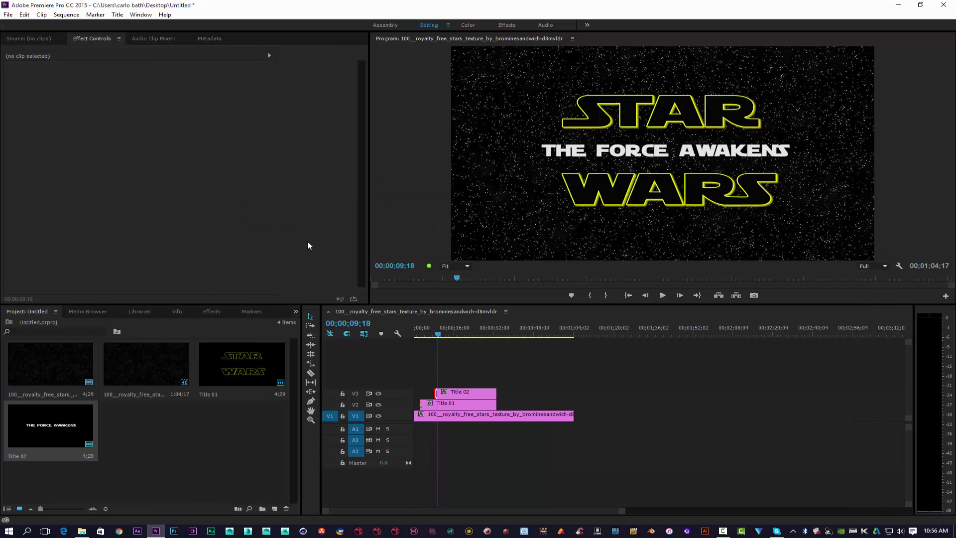
Browse the Video Effects categories in the effects library
{"action": "left_click", "coordinate": [212, 311]}
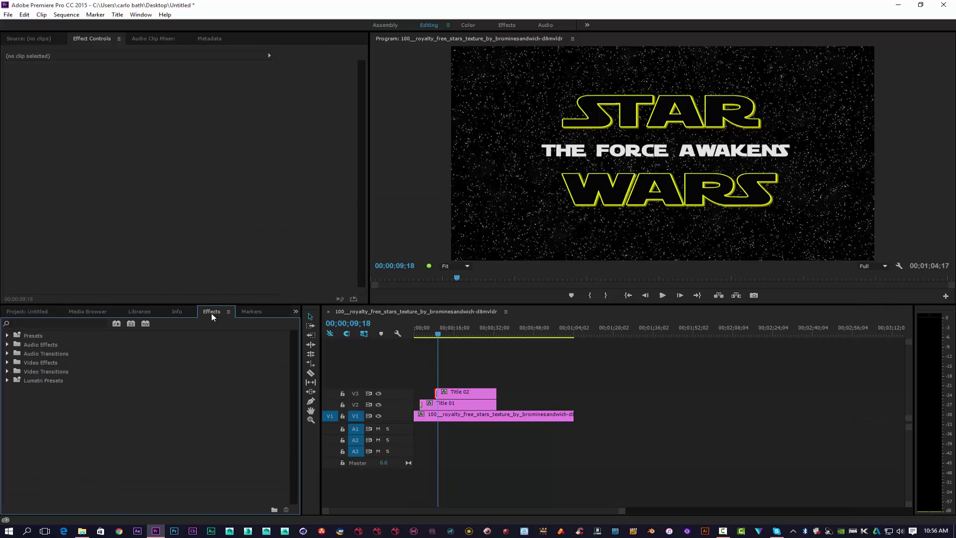
{"action": "left_click", "coordinate": [7, 364]}
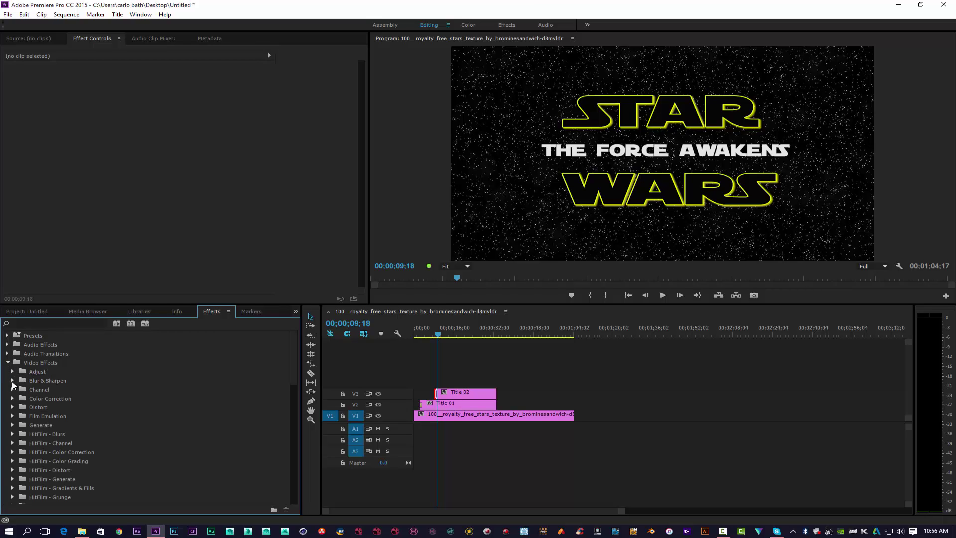
{"action": "scroll", "coordinate": [17, 420], "scroll_direction": "down", "scroll_amount": 3}
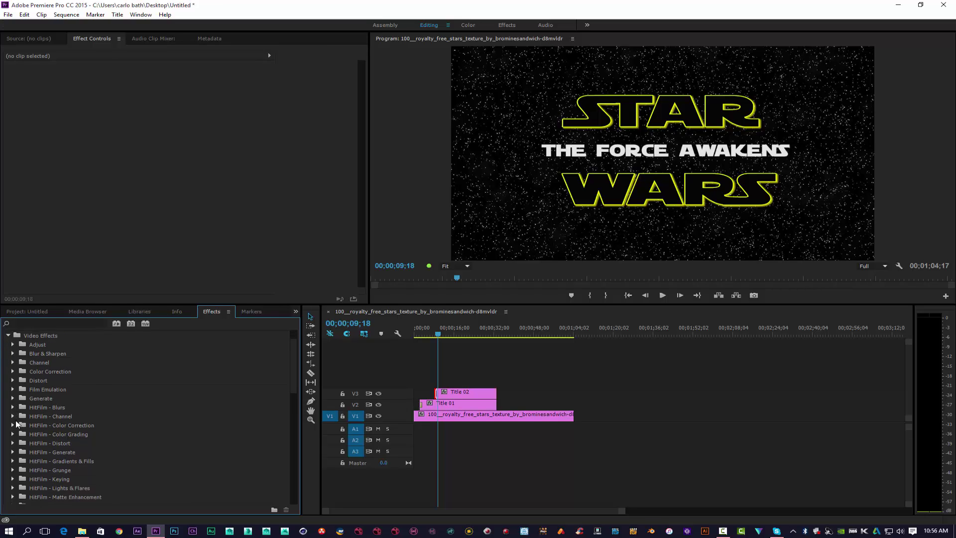
{"action": "scroll", "coordinate": [16, 424], "scroll_direction": "down", "scroll_amount": 4}
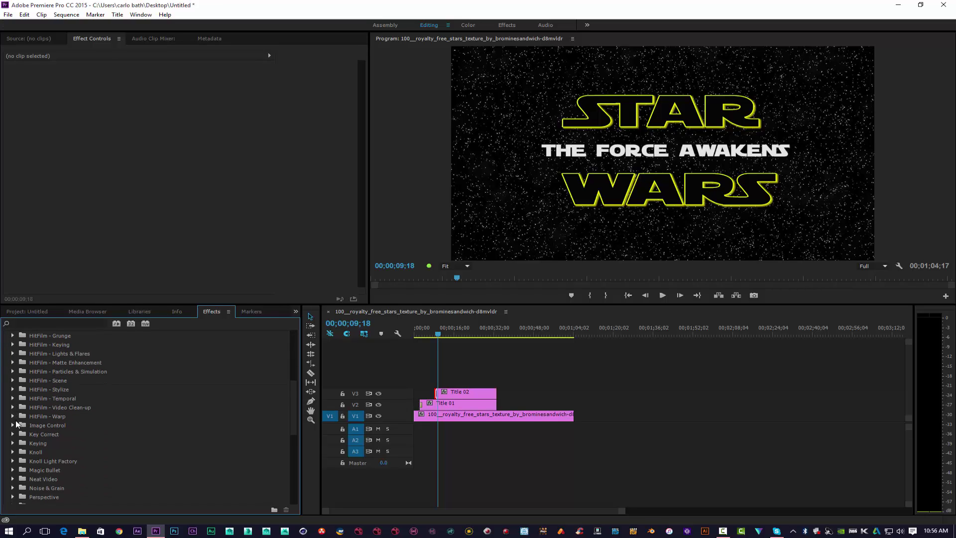
{"action": "scroll", "coordinate": [16, 424], "scroll_direction": "down", "scroll_amount": 1}
{"action": "scroll", "coordinate": [16, 424], "scroll_direction": "down", "scroll_amount": 4}
{"action": "scroll", "coordinate": [17, 424], "scroll_direction": "down", "scroll_amount": 1}
For the Title 02 clip, set Motion Scale to 72 and start a Scale keyframe at 00;00;09;06
{"action": "left_click", "coordinate": [479, 393]}
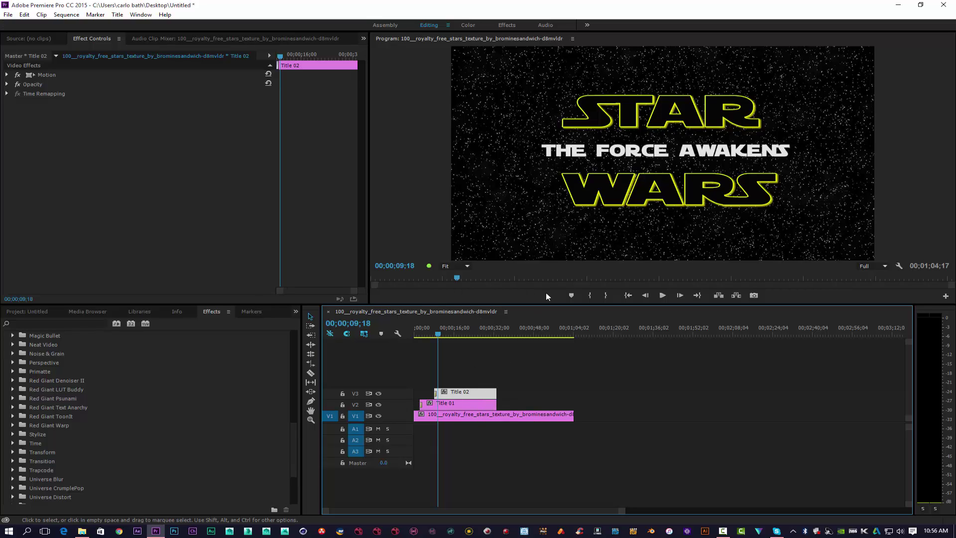
{"action": "left_click_drag", "start_coordinate": [438, 334], "coordinate": [433, 333]}
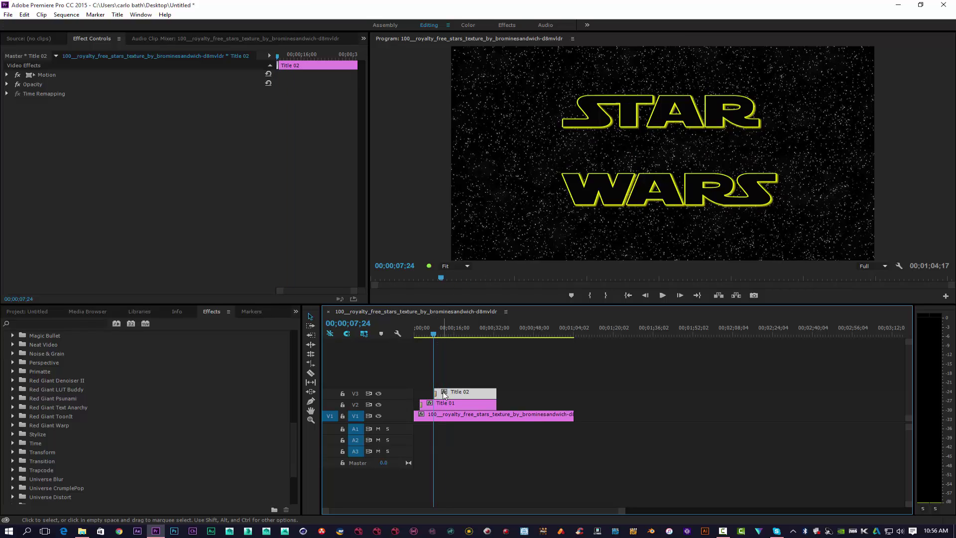
{"action": "left_click_drag", "start_coordinate": [435, 338], "coordinate": [439, 340]}
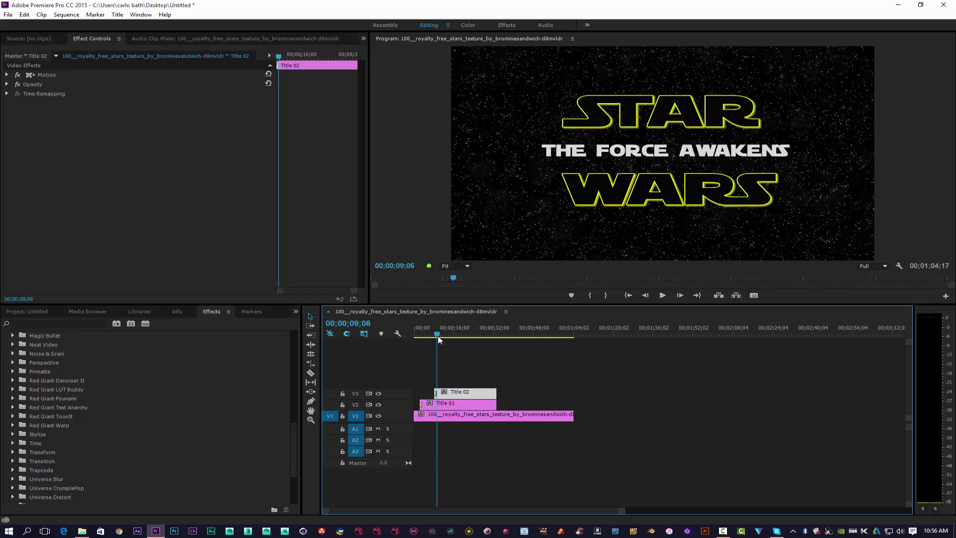
{"action": "left_click", "coordinate": [6, 76]}
{"action": "left_click", "coordinate": [7, 74]}
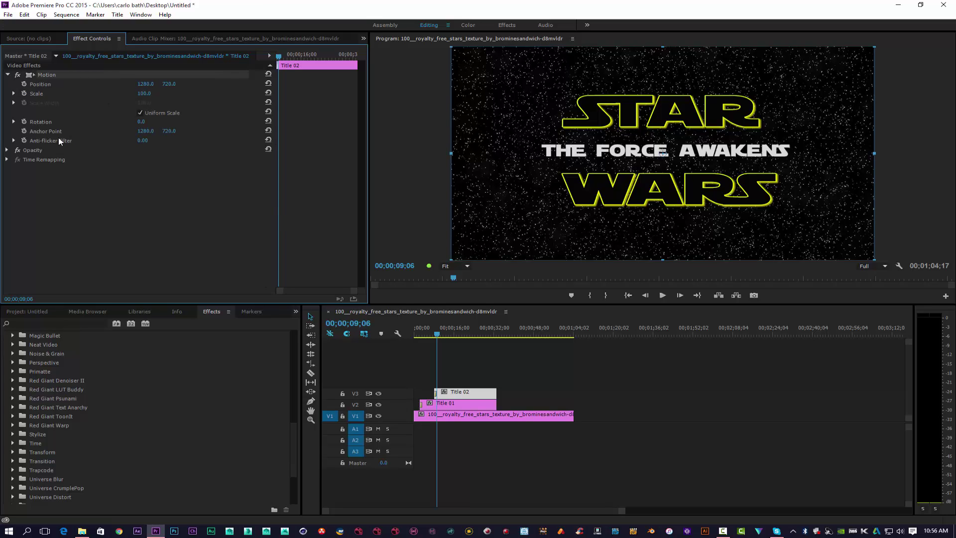
{"action": "left_click_drag", "start_coordinate": [150, 94], "coordinate": [136, 94]}
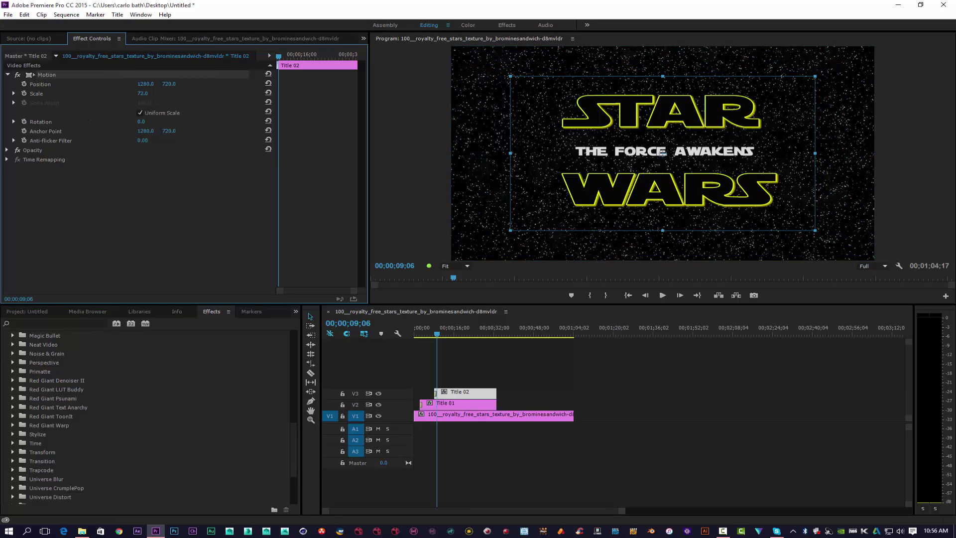
{"action": "left_click", "coordinate": [24, 93]}
Add a second Scale keyframe of 100 to Title 02 at 00;00;29;11
{"action": "left_click_drag", "start_coordinate": [438, 335], "coordinate": [488, 339]}
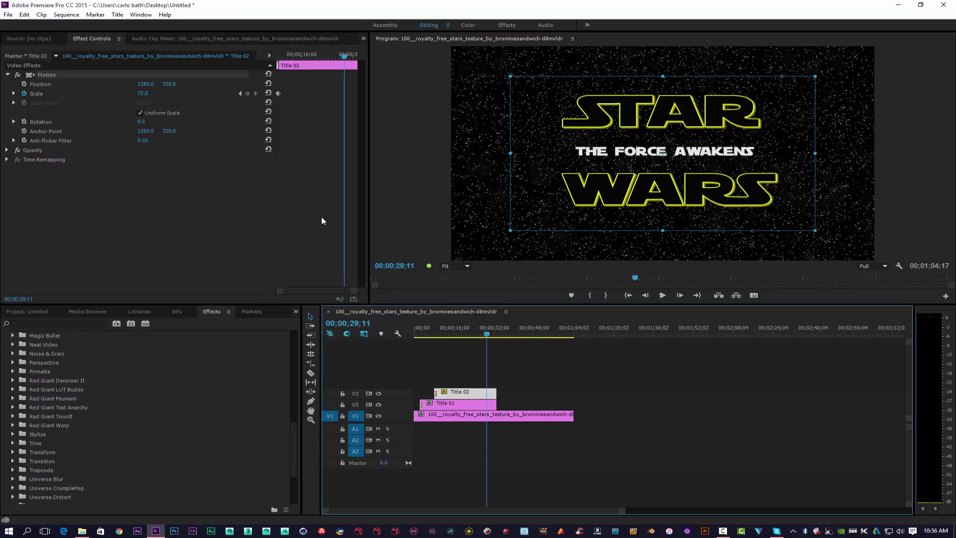
{"action": "left_click", "coordinate": [143, 94]}
{"action": "type", "text": "100"}
{"action": "key", "text": "Return"}
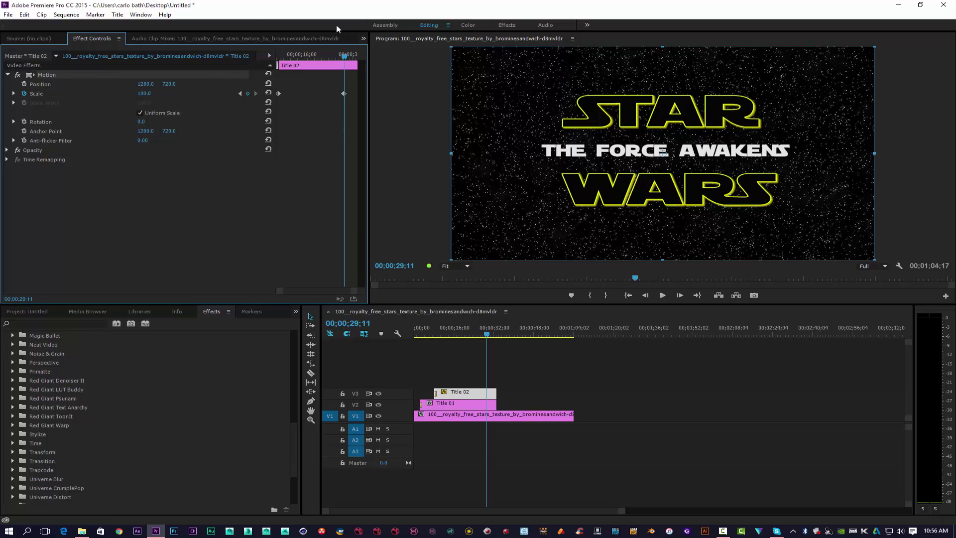
Play the sequence from 00;00;07;00 to preview the subtitle's scale animation
{"action": "left_click_drag", "start_coordinate": [486, 334], "coordinate": [431, 332]}
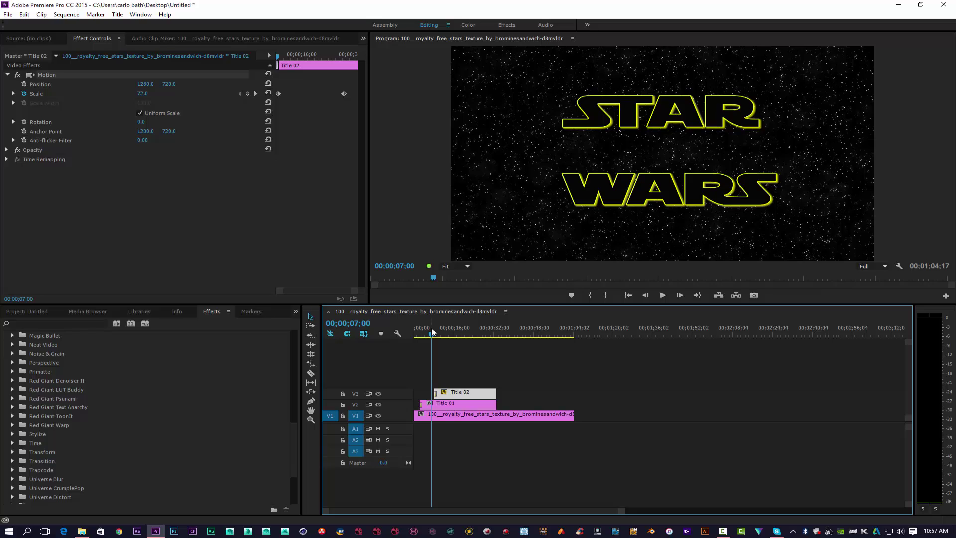
{"action": "left_click", "coordinate": [662, 295]}
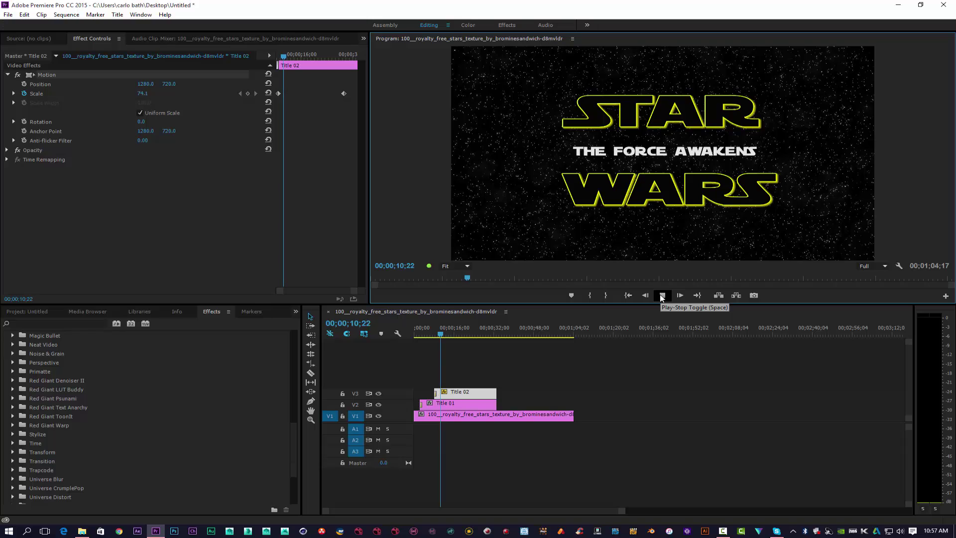
{"action": "left_click", "coordinate": [182, 76]}
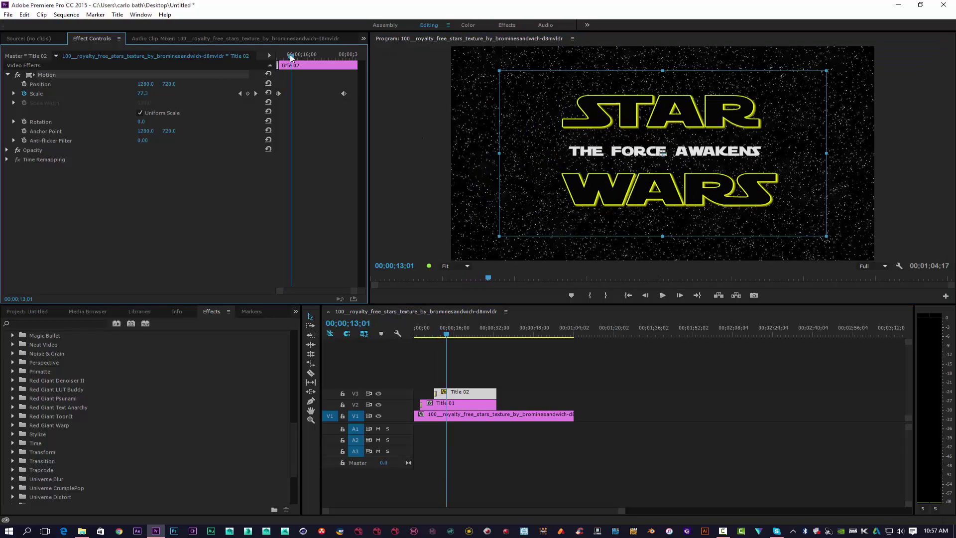
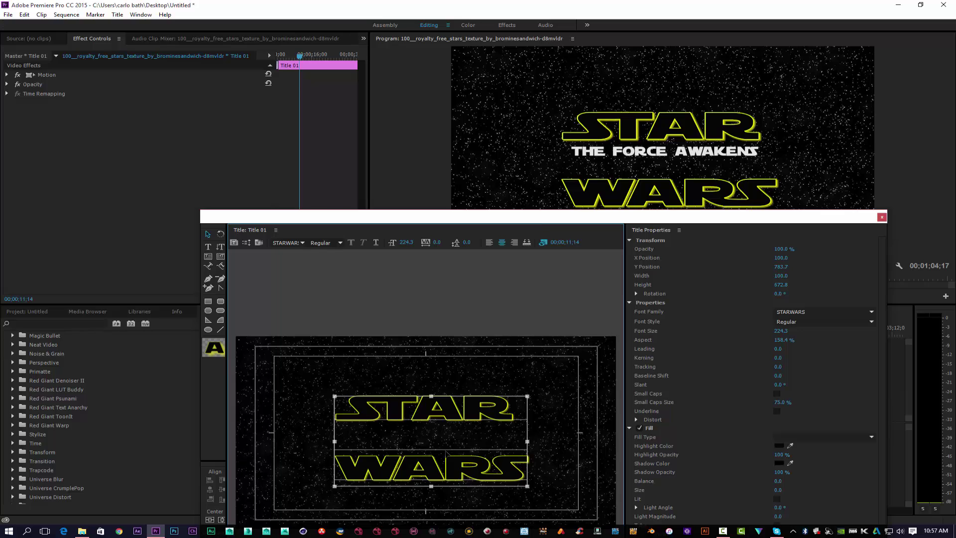
Move the STAR WARS text in Title 01 to about X 1324.3, Y 716.7 and close the title editor
{"action": "left_click_drag", "start_coordinate": [445, 438], "coordinate": [444, 439]}
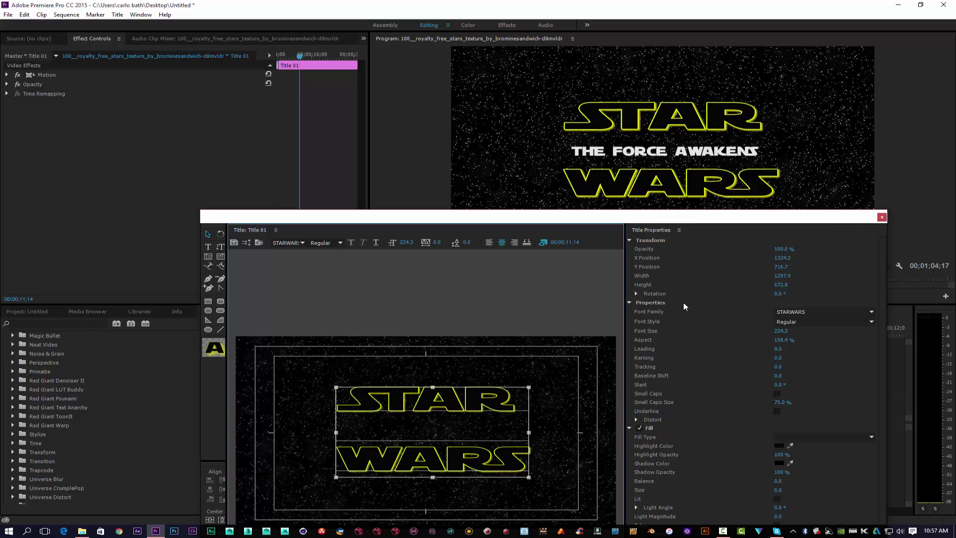
{"action": "left_click_drag", "start_coordinate": [465, 393], "coordinate": [473, 394]}
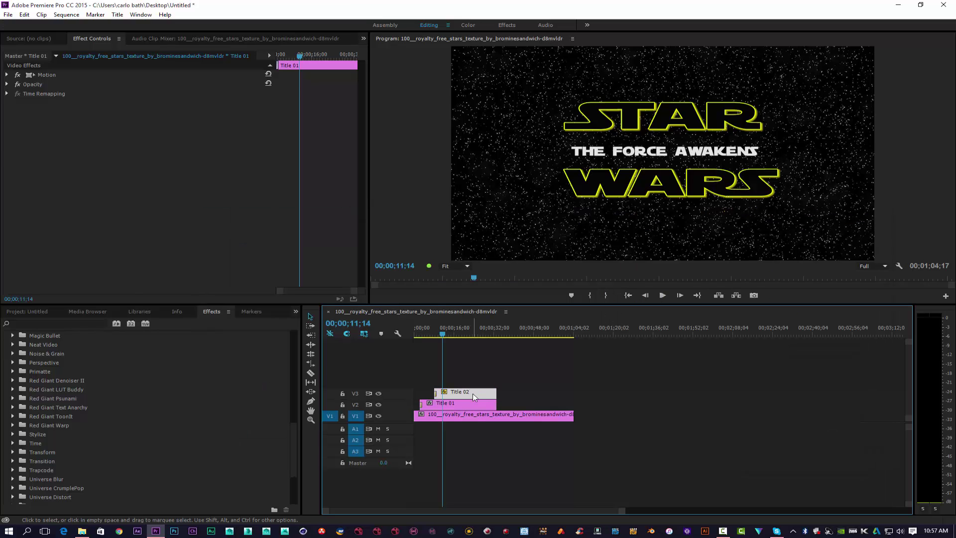
Enlarge the THE FORCE AWAKENS text in Title 02 to font size about 157.3 with 76% aspect, at about X 1339.5, Y 710, and close the editor
{"action": "double_click", "coordinate": [473, 393]}
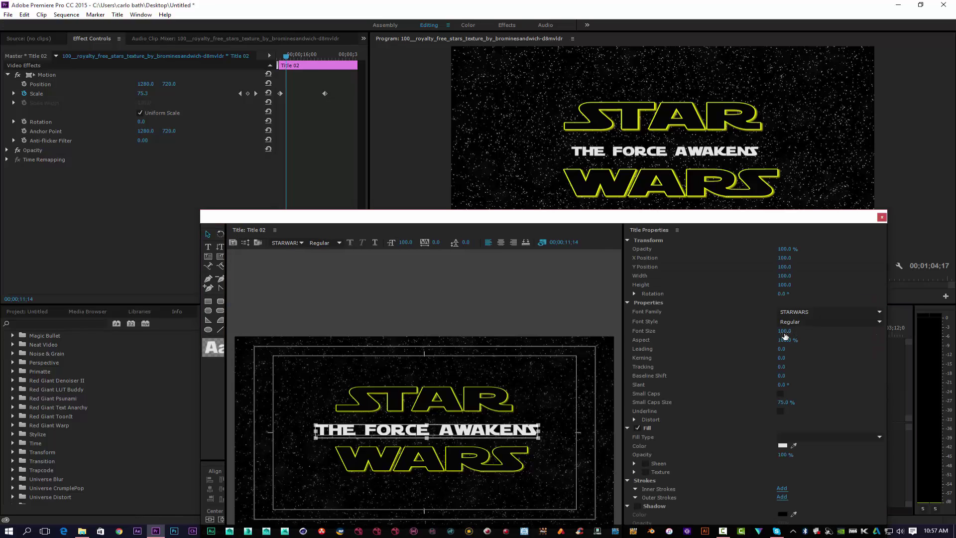
{"action": "mouse_move", "coordinate": [784, 331]}
{"action": "left_mouse_down"}
{"action": "mouse_move", "coordinate": [806, 332]}
{"action": "mouse_move", "coordinate": [776, 332]}
{"action": "left_mouse_up"}
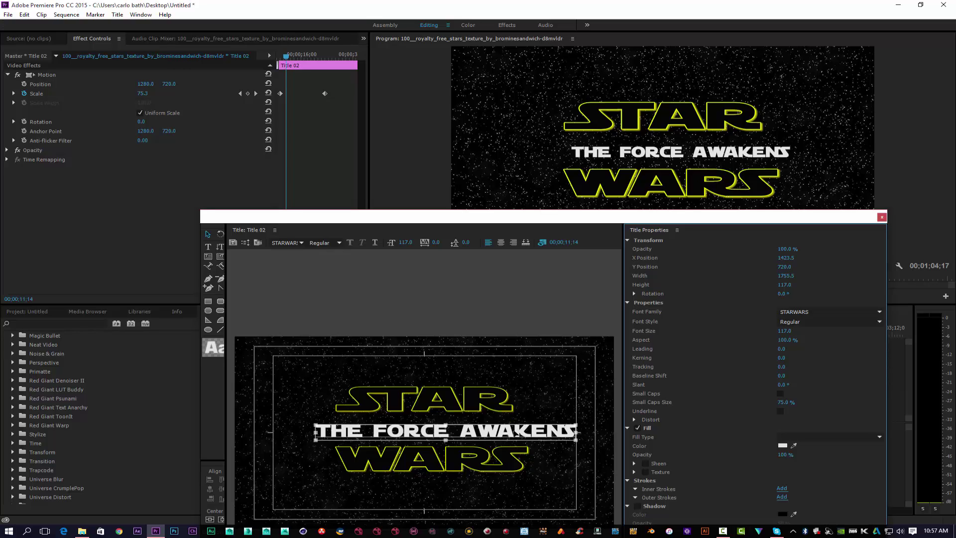
{"action": "left_click_drag", "start_coordinate": [446, 425], "coordinate": [435, 431]}
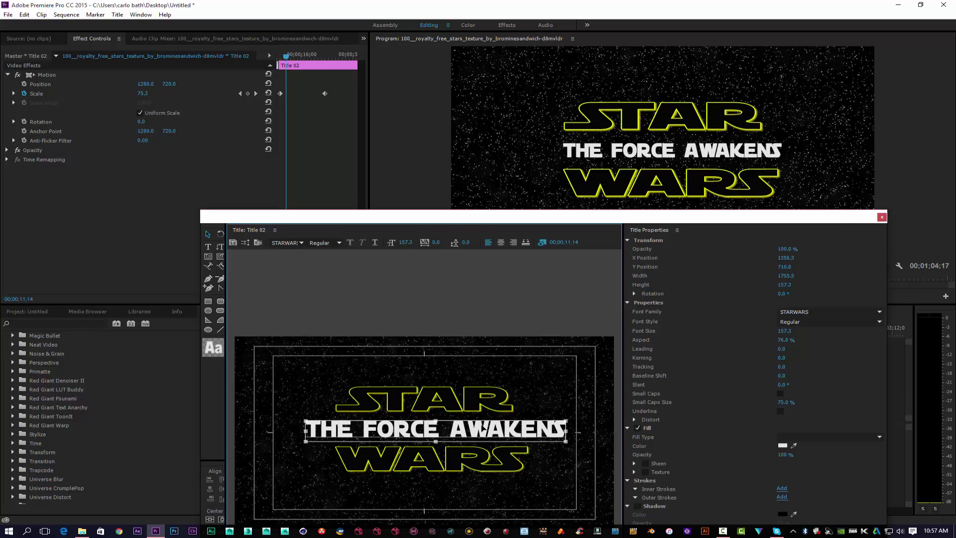
{"action": "left_click_drag", "start_coordinate": [481, 427], "coordinate": [479, 427]}
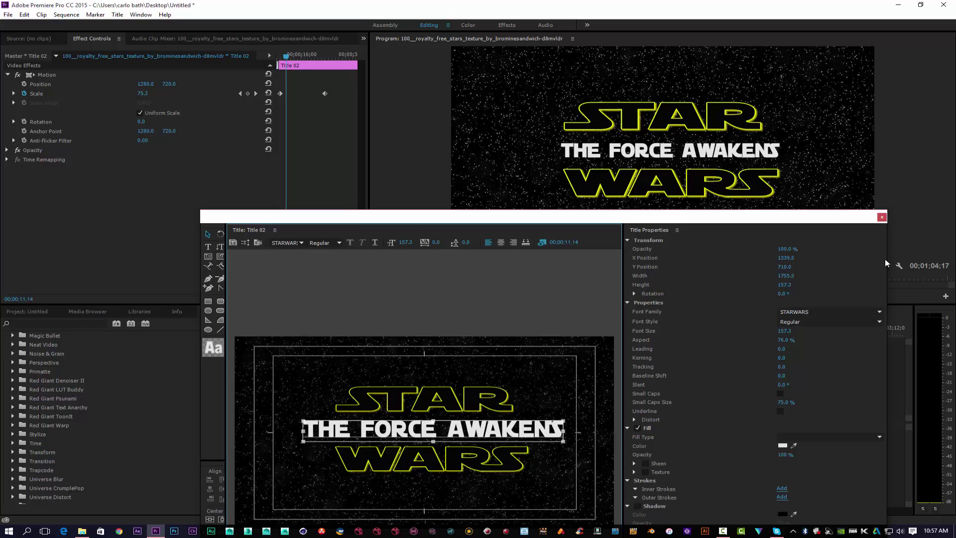
{"action": "left_click", "coordinate": [881, 217]}
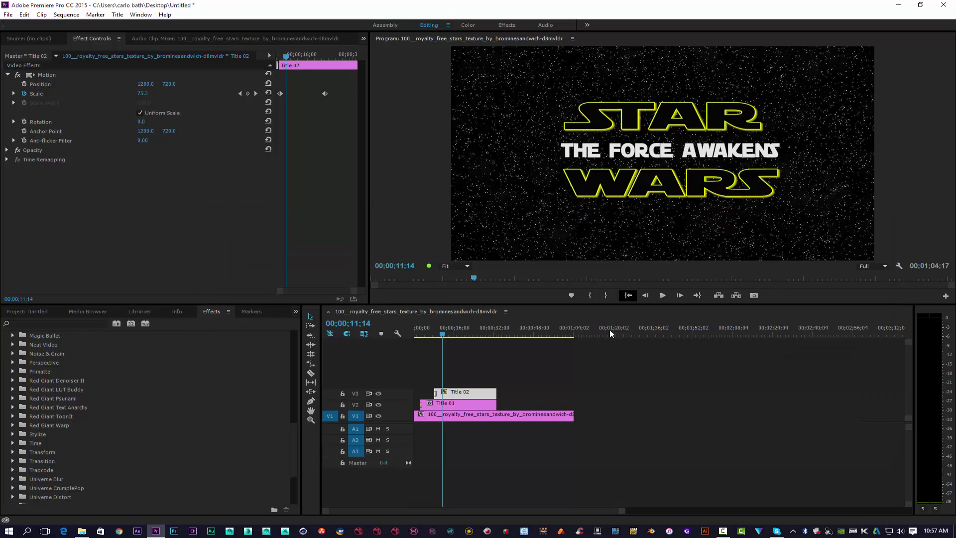
Shift the Title 02 clip earlier on V3 to start at about 00;00;05;21, and preview the sequence
{"action": "left_click_drag", "start_coordinate": [441, 334], "coordinate": [418, 337]}
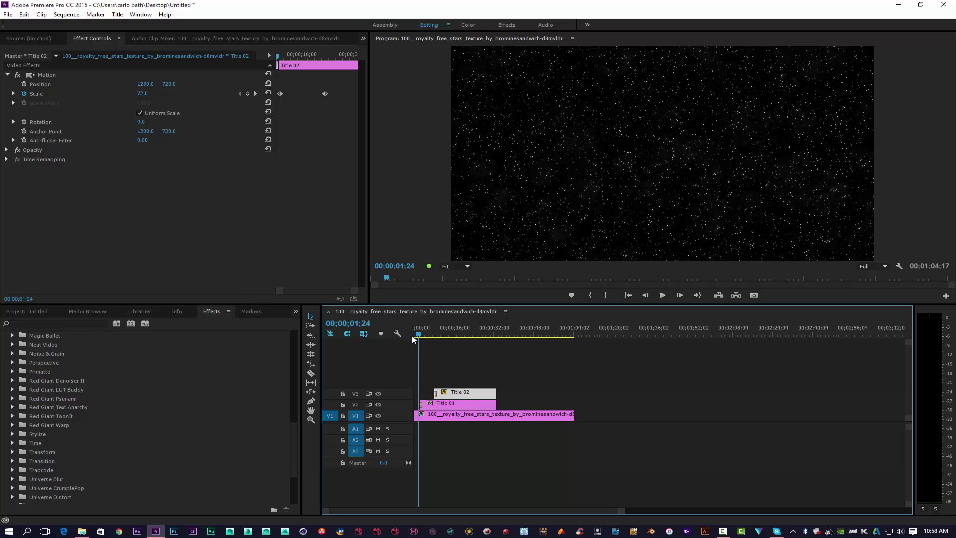
{"action": "left_click", "coordinate": [662, 295]}
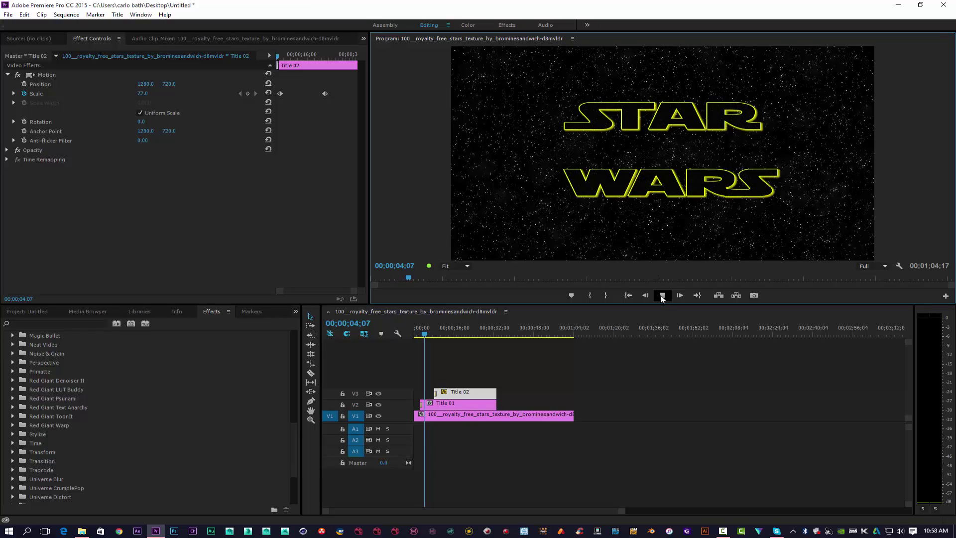
{"action": "left_click", "coordinate": [662, 296]}
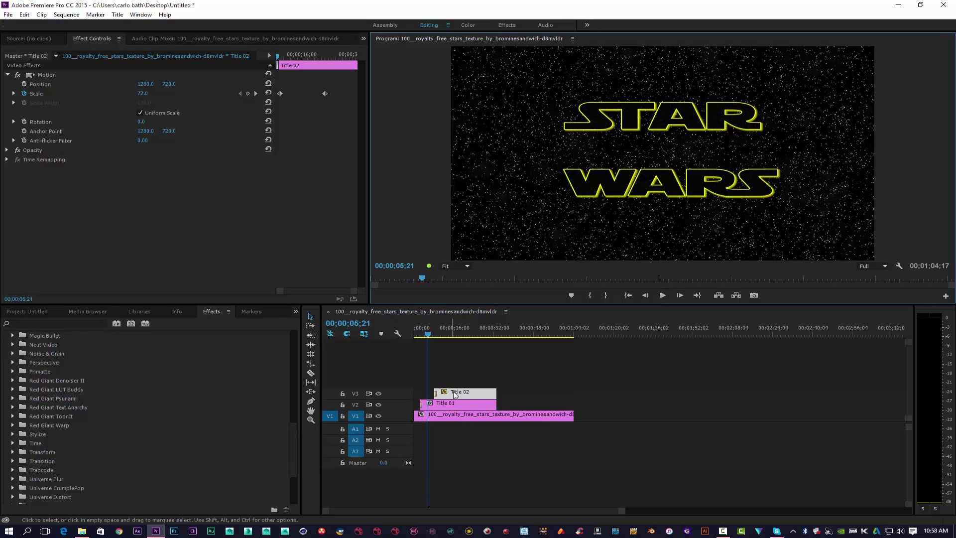
{"action": "left_click_drag", "start_coordinate": [452, 394], "coordinate": [446, 395]}
{"action": "left_click", "coordinate": [662, 295]}
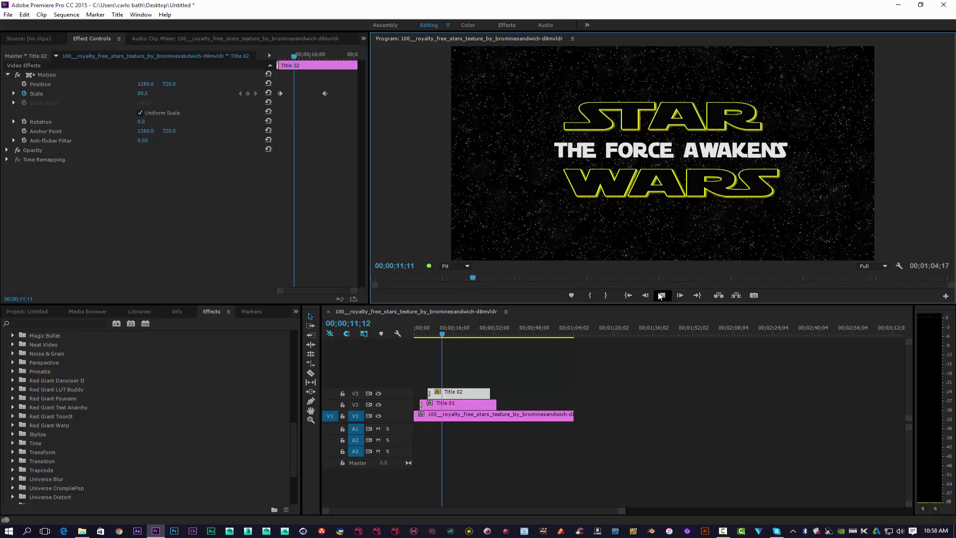
{"action": "left_click", "coordinate": [660, 295]}
Set Motion Scale of the Title 01 clip to 81 and place its first Scale keyframe at the clip's start
{"action": "left_click", "coordinate": [479, 404]}
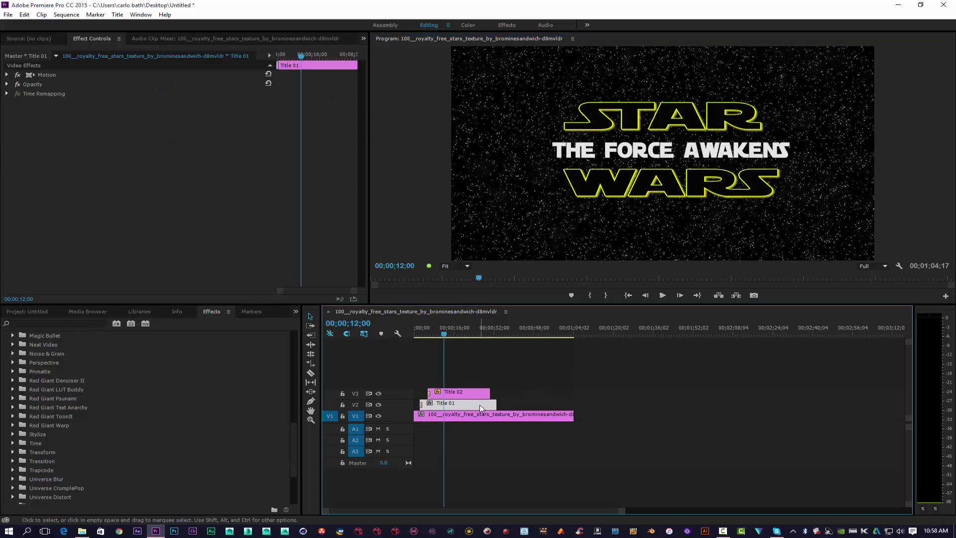
{"action": "left_click", "coordinate": [7, 75]}
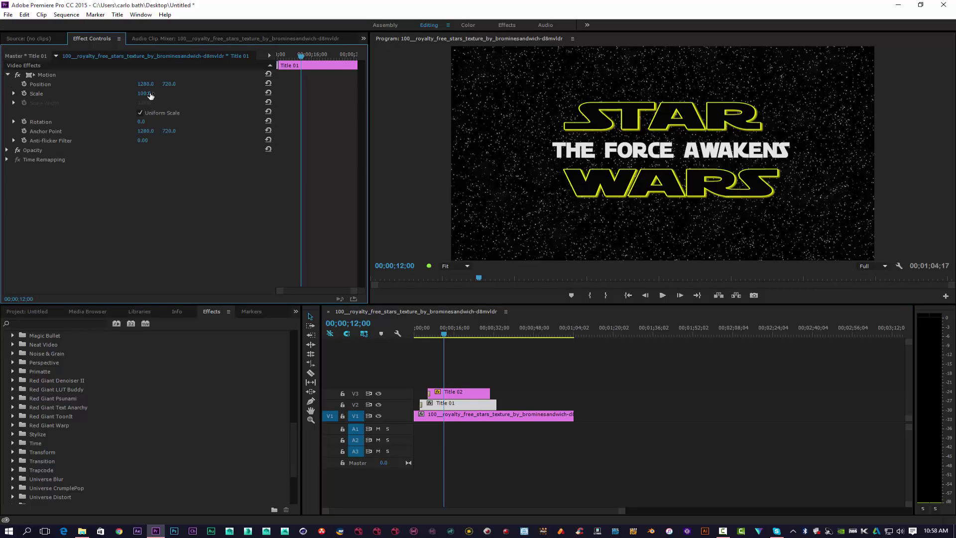
{"action": "mouse_move", "coordinate": [142, 94]}
{"action": "left_mouse_down"}
{"action": "mouse_move", "coordinate": [125, 94]}
{"action": "mouse_move", "coordinate": [144, 94]}
{"action": "left_mouse_up"}
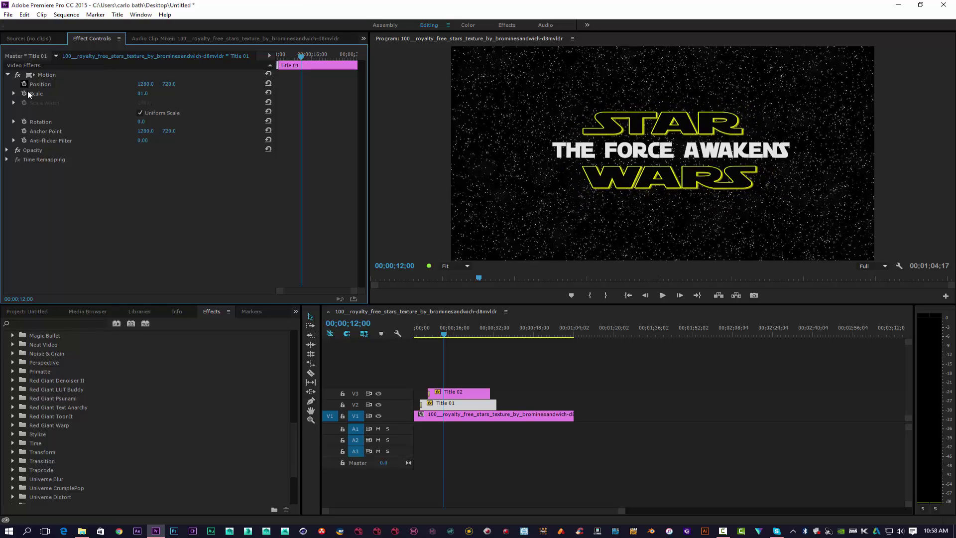
{"action": "left_click", "coordinate": [24, 94]}
{"action": "left_click_drag", "start_coordinate": [300, 93], "coordinate": [277, 94]}
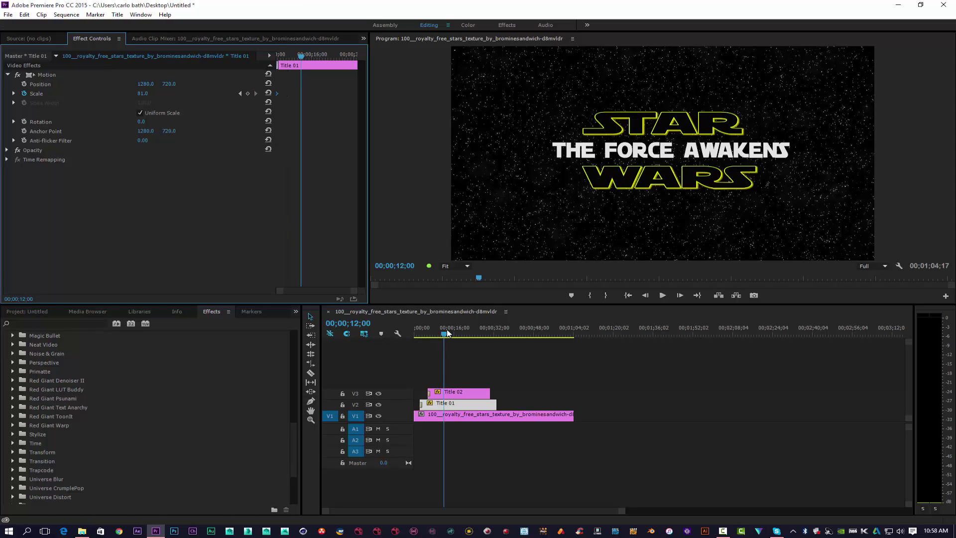
Add a Scale keyframe of 100 to Title 01 at 00;00;29;29 and return the playhead to the sequence start
{"action": "left_click_drag", "start_coordinate": [442, 337], "coordinate": [487, 339]}
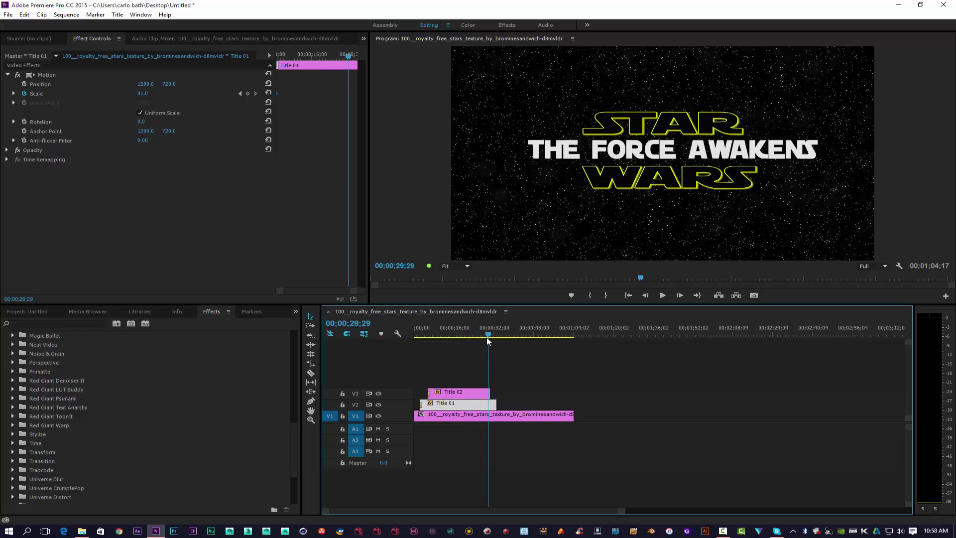
{"action": "left_click", "coordinate": [144, 94]}
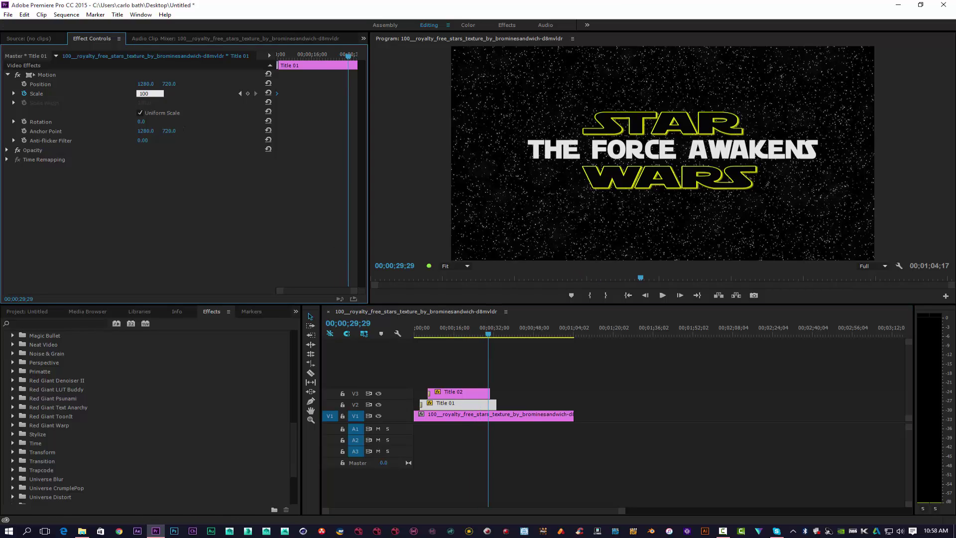
{"action": "key", "text": "Return"}
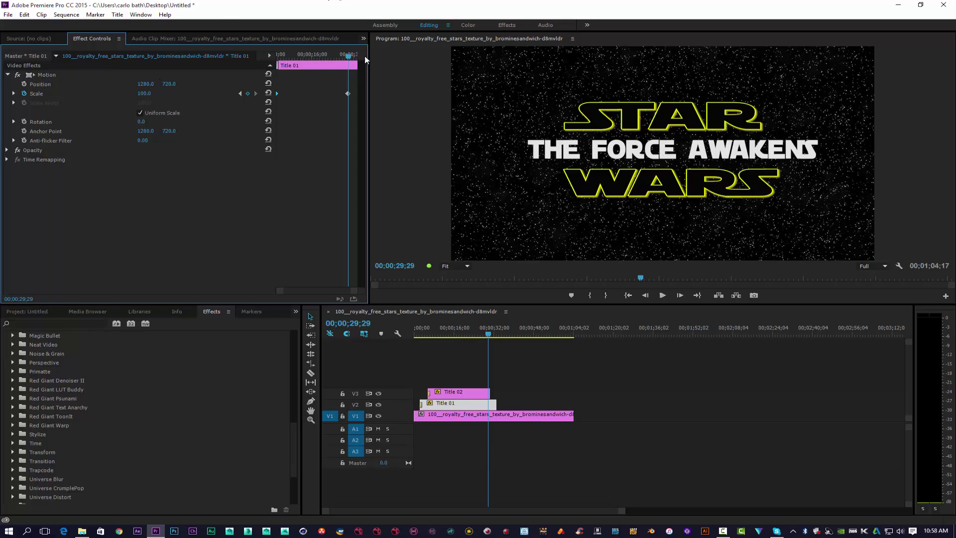
{"action": "left_click_drag", "start_coordinate": [350, 59], "coordinate": [277, 57]}
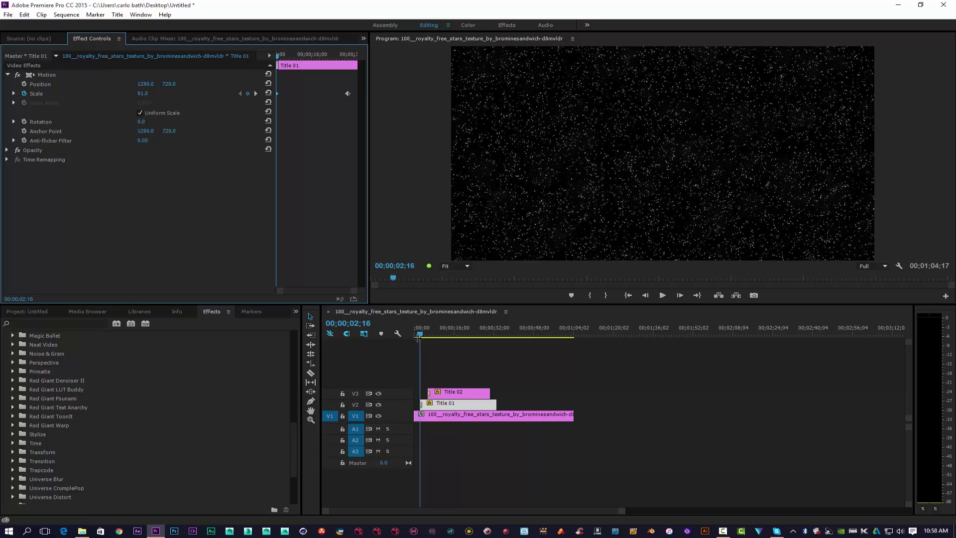
{"action": "left_click_drag", "start_coordinate": [419, 335], "coordinate": [404, 333]}
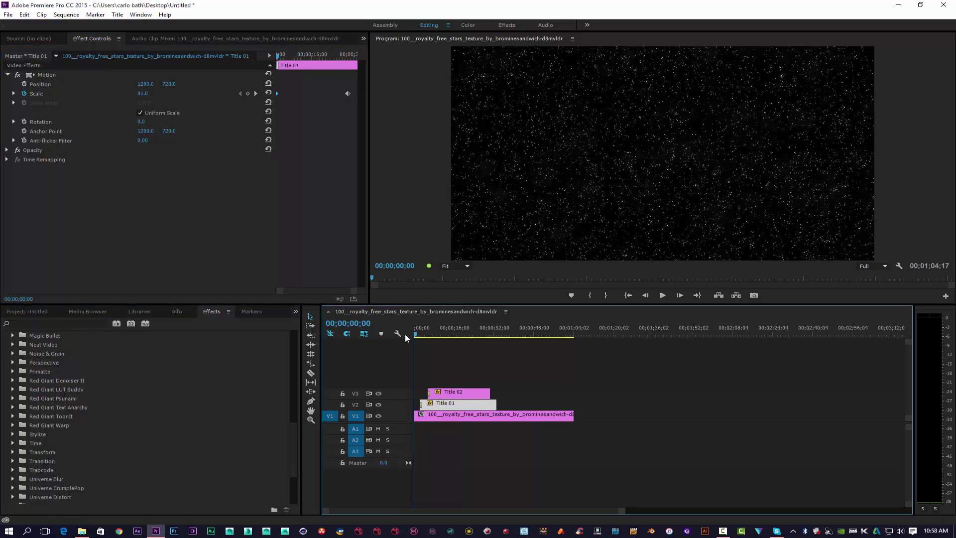
Play the sequence from its start to check the Title 01 scale animation, and expand that clip's Opacity settings
{"action": "left_click", "coordinate": [662, 295]}
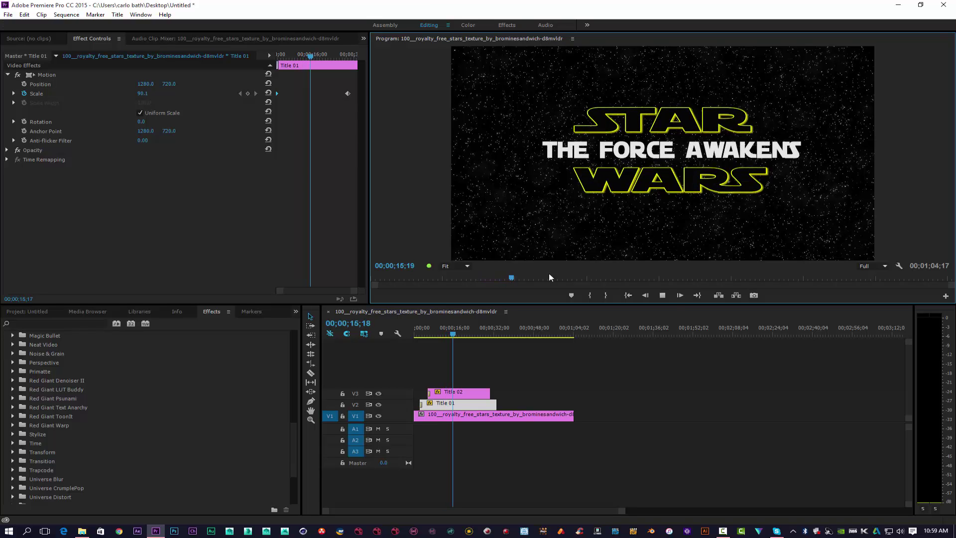
{"action": "left_click", "coordinate": [662, 294]}
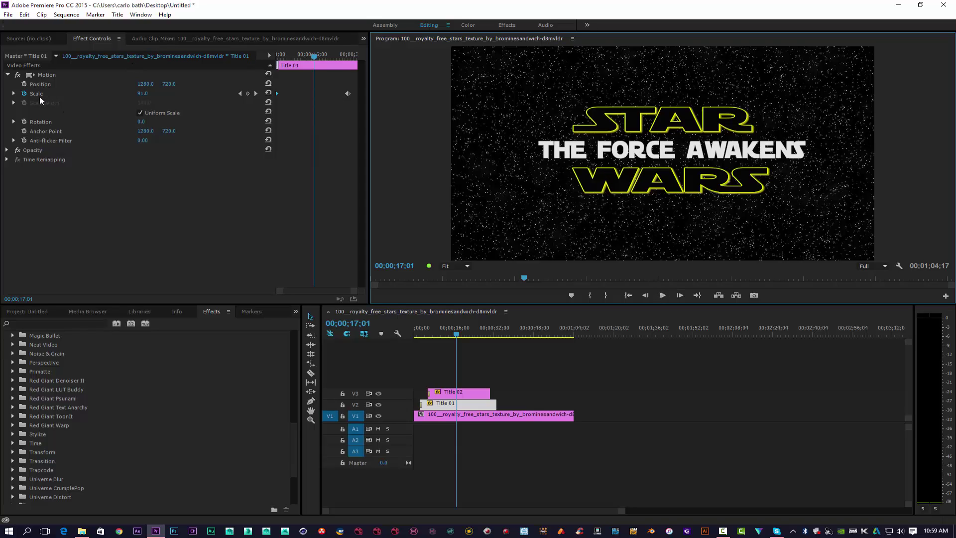
{"action": "left_click", "coordinate": [6, 153]}
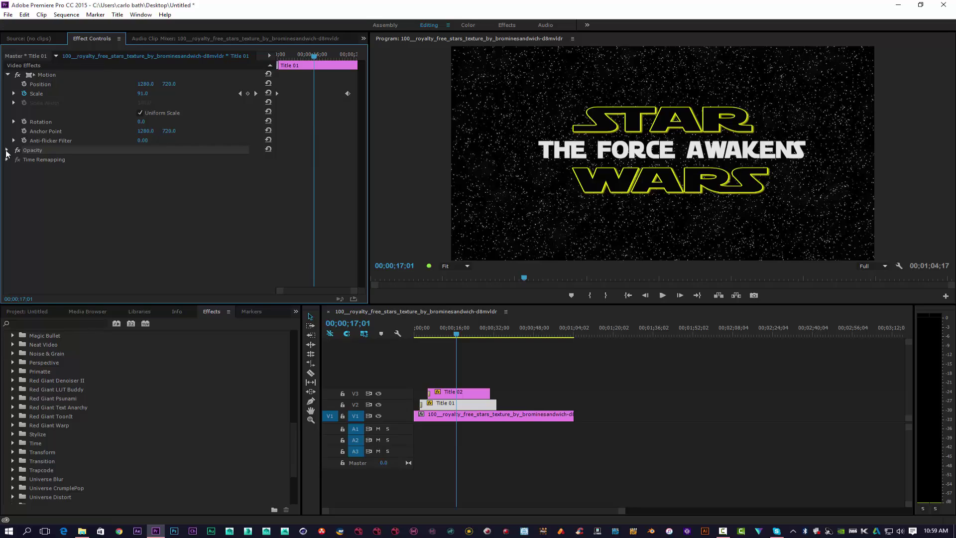
{"action": "left_click", "coordinate": [7, 150]}
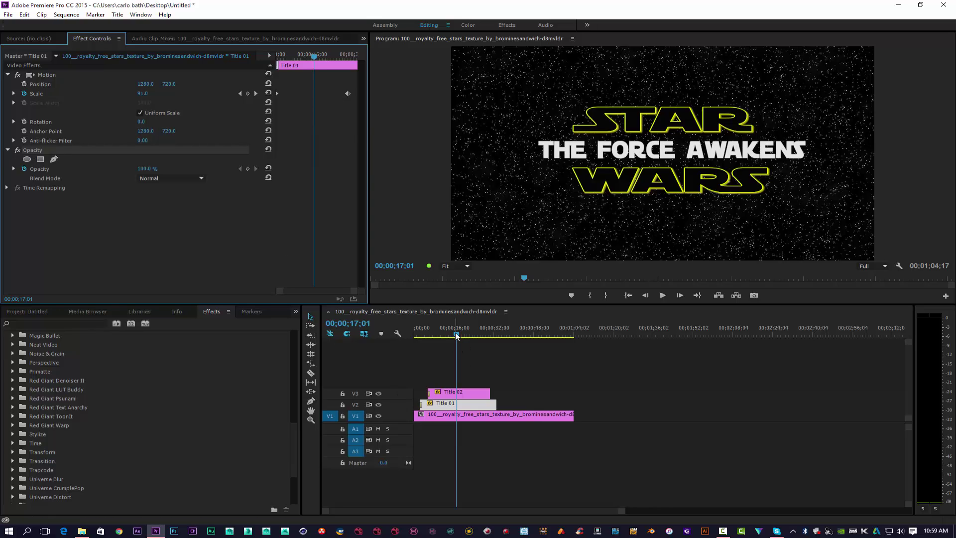
Move the playhead to 00;00;13;00 and set the Opacity blend mode of the Title 02 clip to Screen
{"action": "left_click_drag", "start_coordinate": [456, 336], "coordinate": [446, 336]}
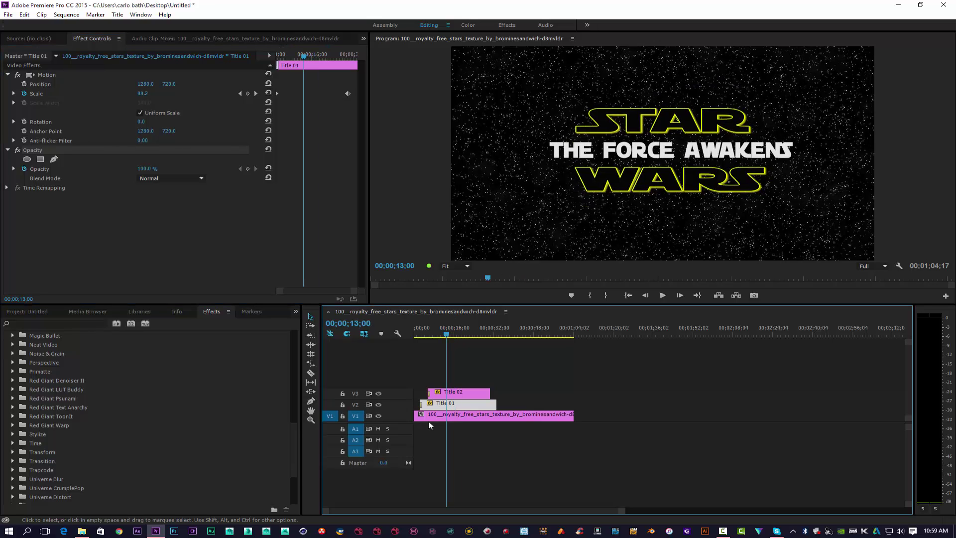
{"action": "left_click", "coordinate": [453, 392]}
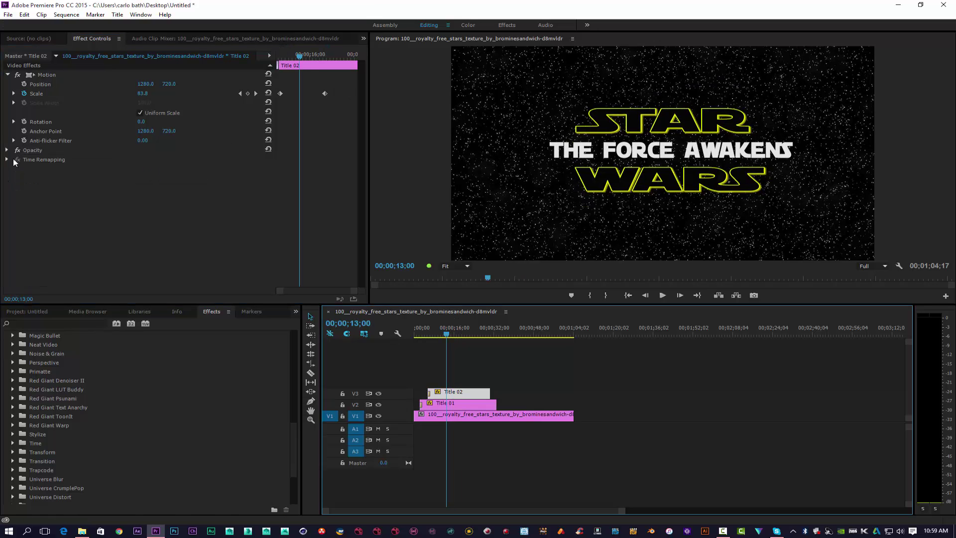
{"action": "left_click", "coordinate": [7, 150]}
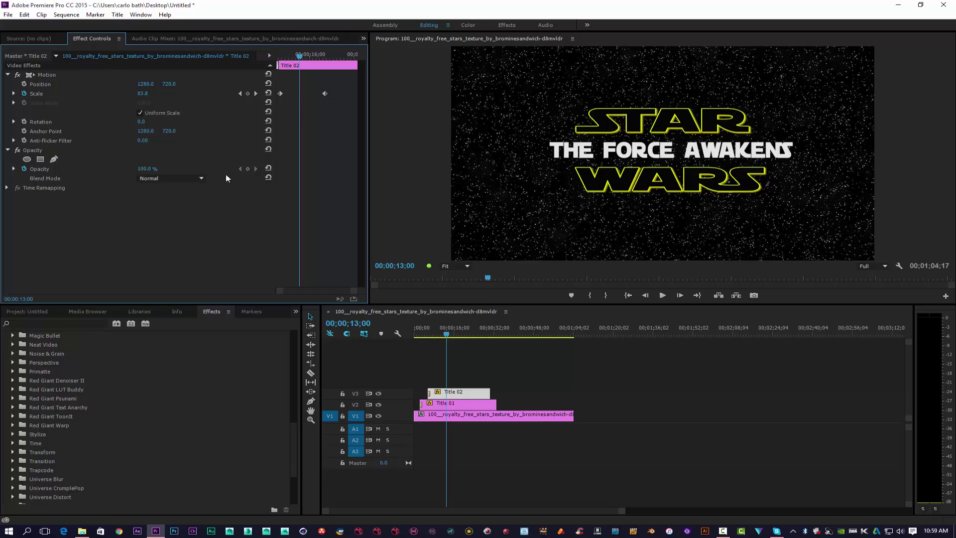
{"action": "left_click", "coordinate": [174, 178]}
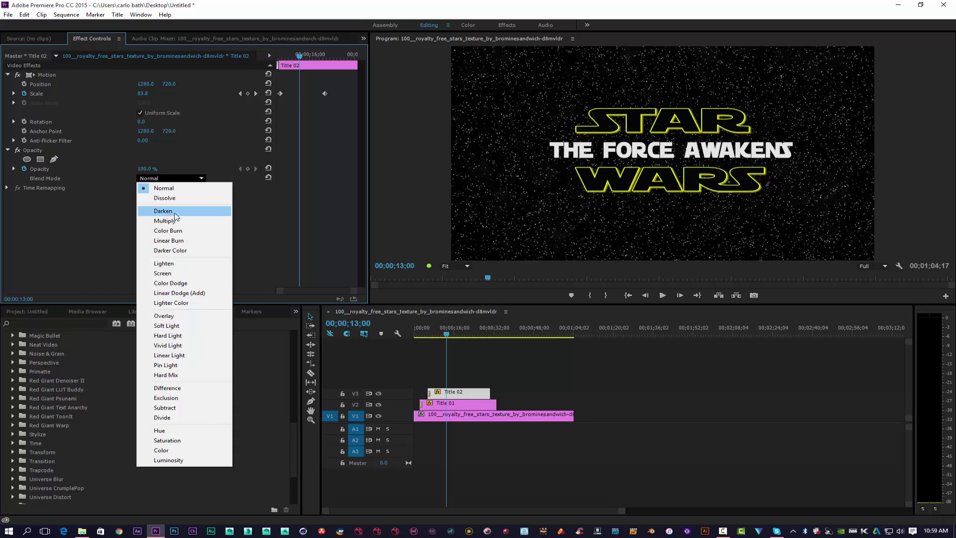
{"action": "left_click", "coordinate": [175, 272]}
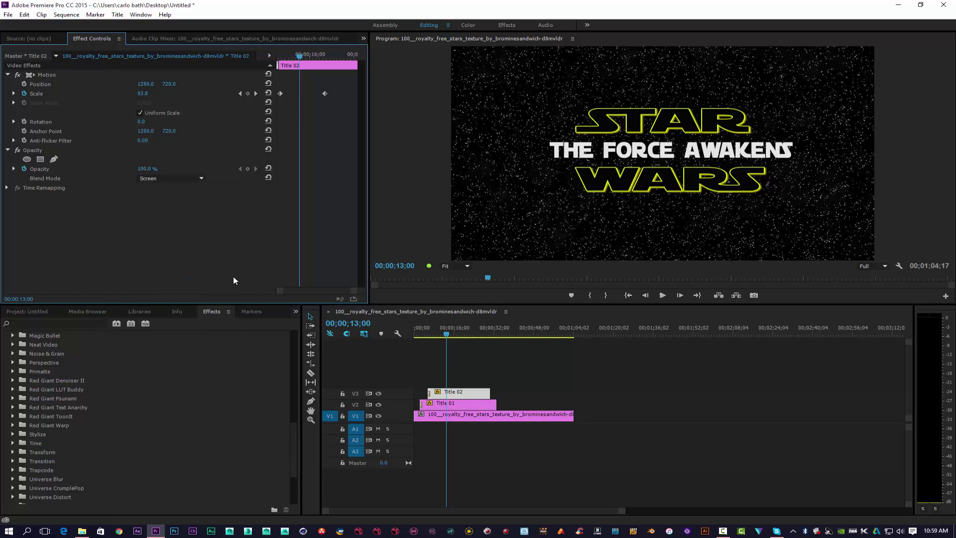
Set the Opacity blend mode of the Title 01 clip to Screen
{"action": "left_click", "coordinate": [464, 403]}
{"action": "left_click", "coordinate": [157, 177]}
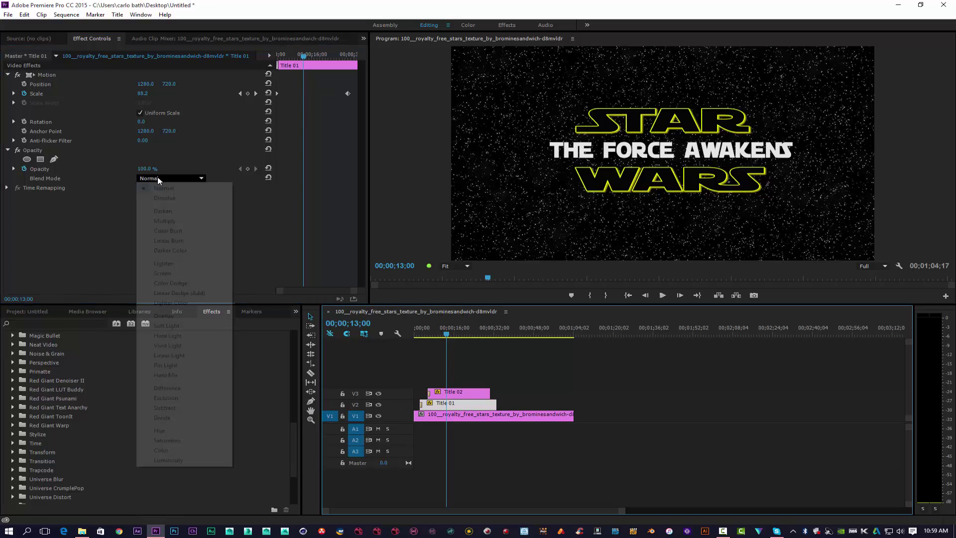
{"action": "left_click", "coordinate": [163, 273]}
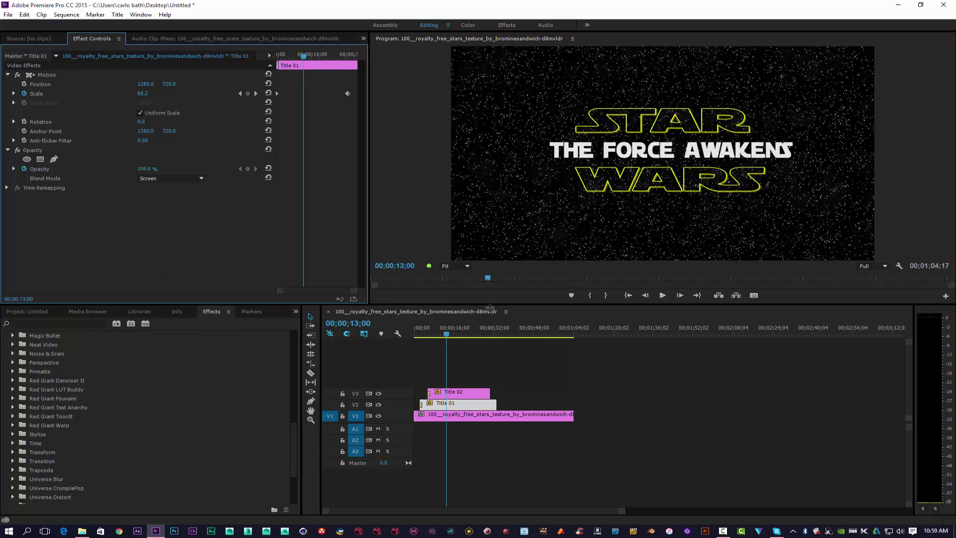
Play the sequence from its start to check both titles blended over the starfield
{"action": "left_click_drag", "start_coordinate": [447, 334], "coordinate": [396, 340]}
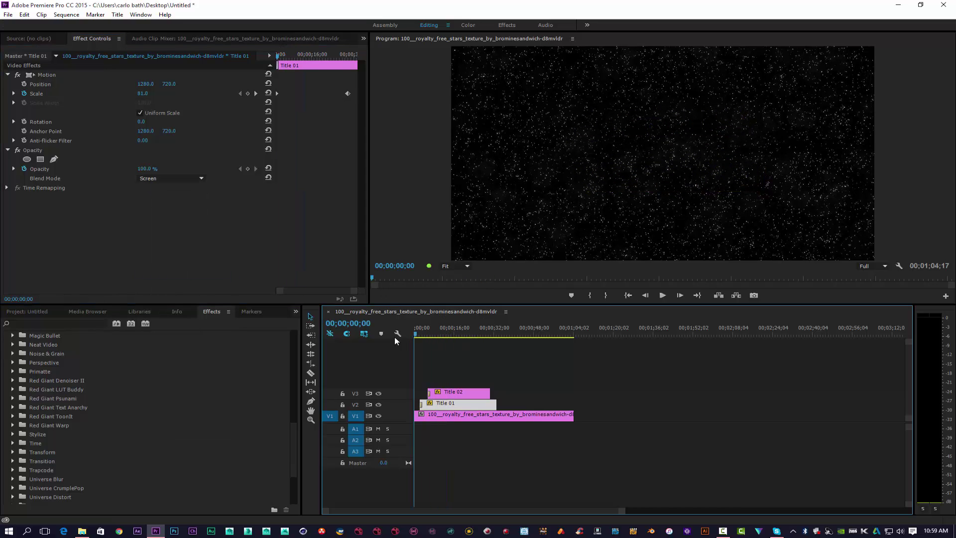
{"action": "left_click", "coordinate": [662, 295]}
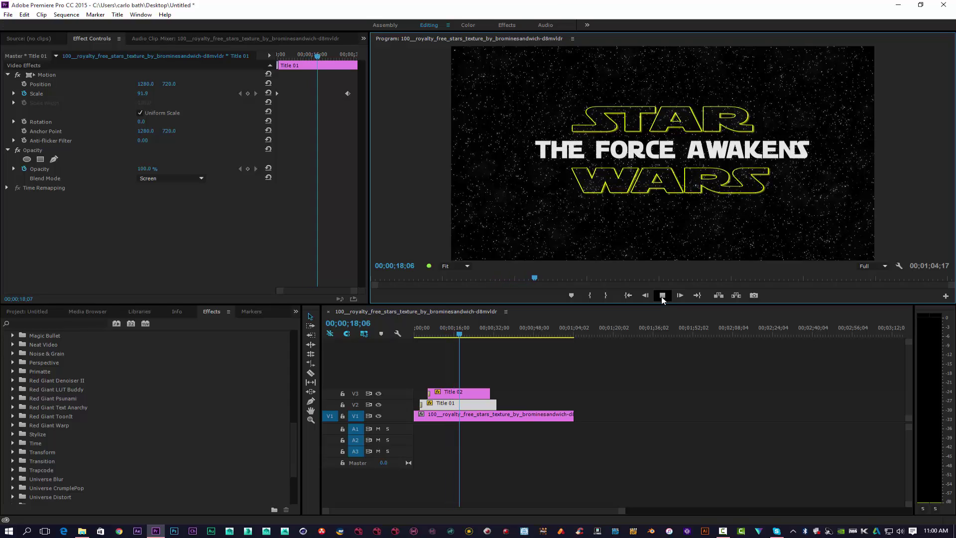
{"action": "left_click", "coordinate": [662, 295]}
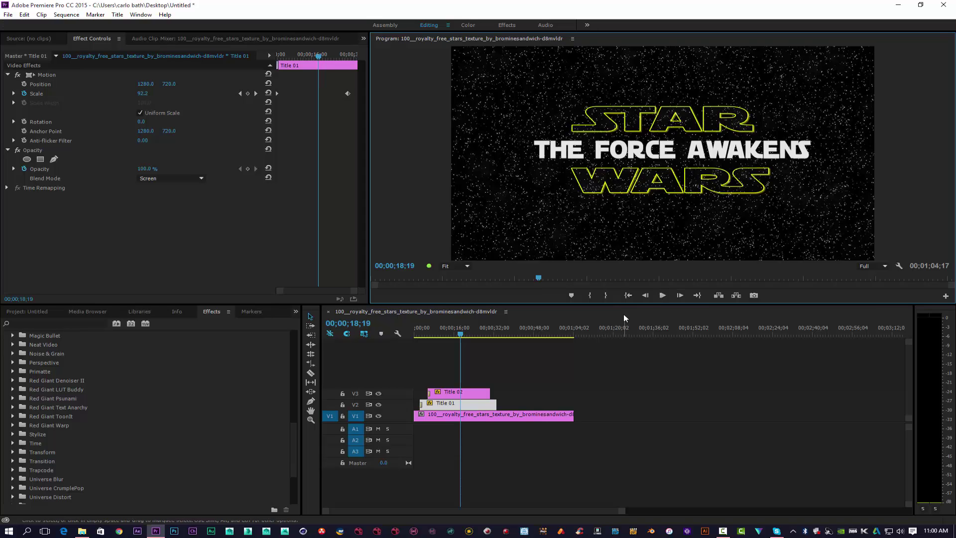
{"action": "left_click", "coordinate": [658, 298]}
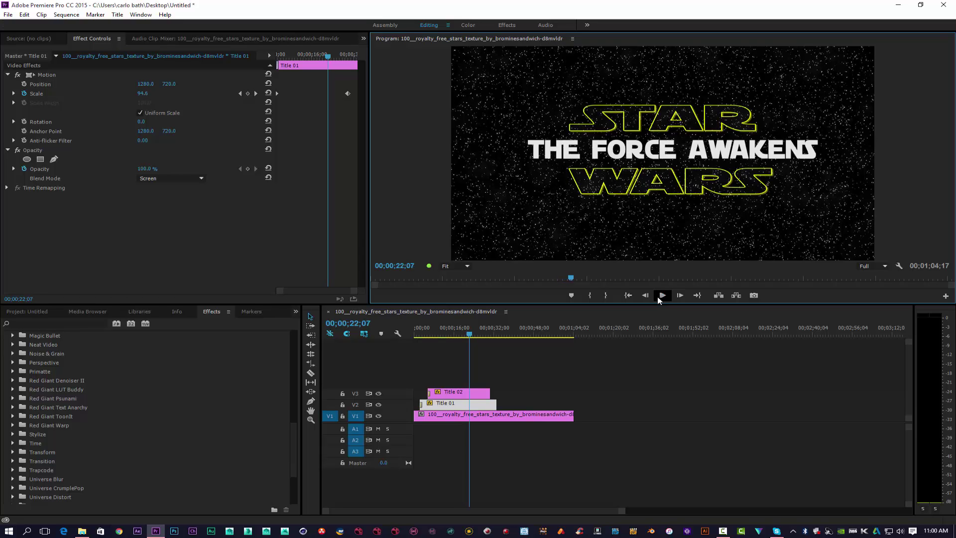